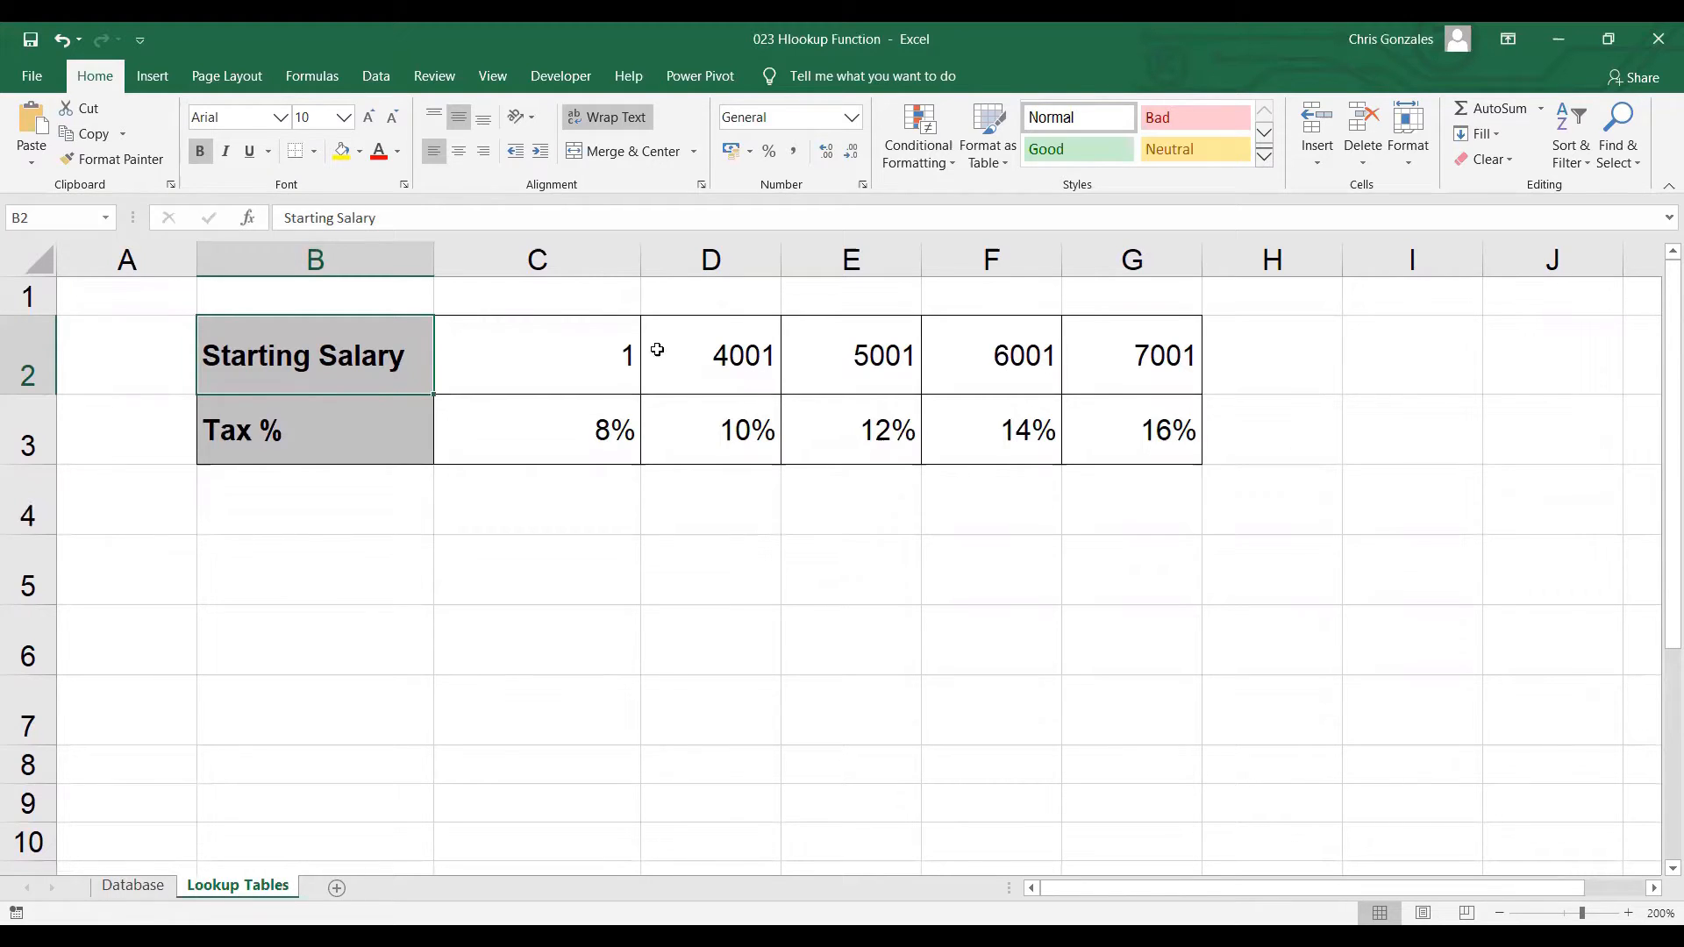
# Name the salary and tax range C2:G3 on the Lookup Tables sheet as HTABLE
pyautogui.moveTo(559, 350); pyautogui.dragTo(1097, 425)
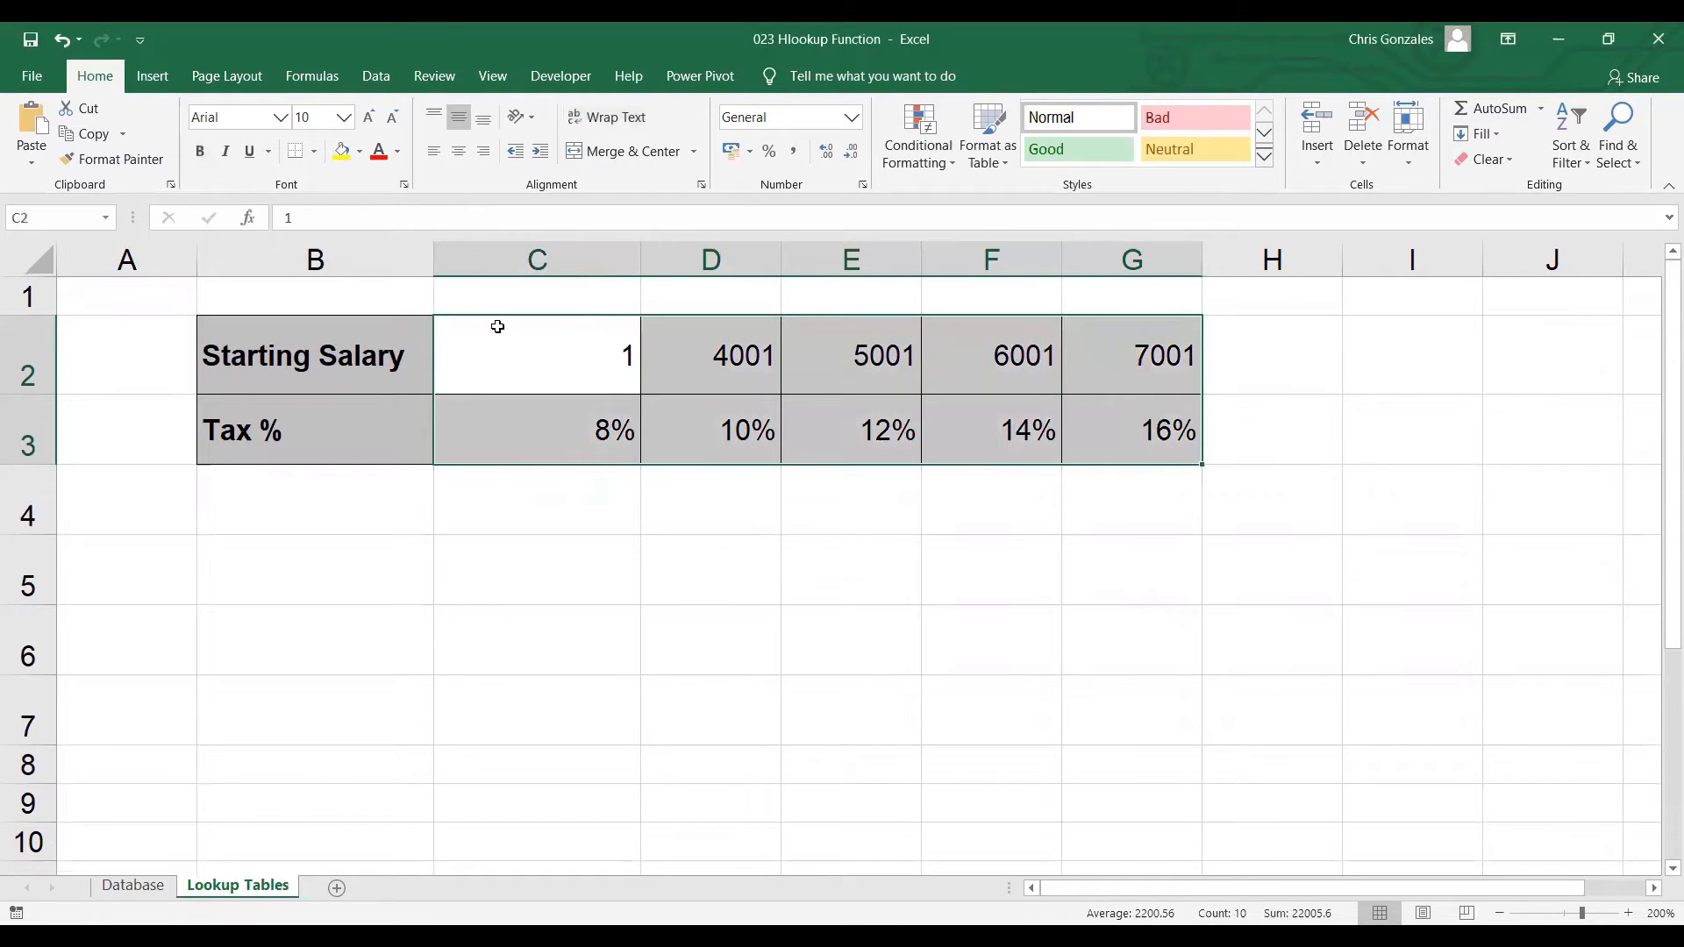
pyautogui.click(70, 217)
pyautogui.write('HTABLE')
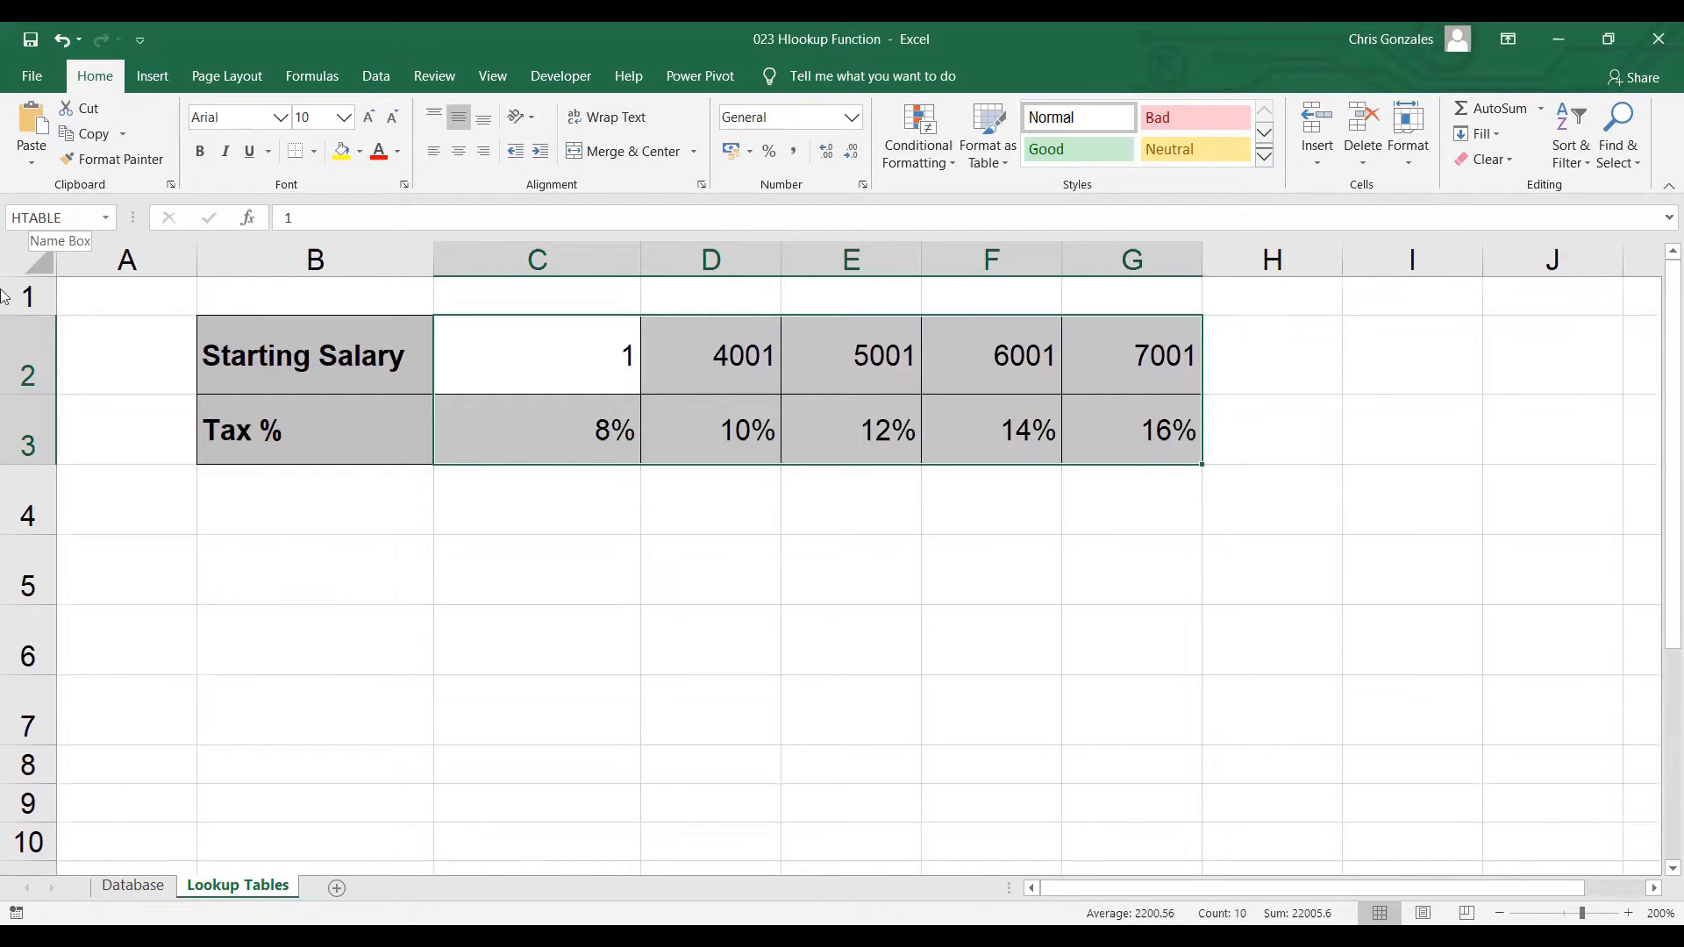
# On the Database sheet, widen the Tax % column I
pyautogui.click(123, 888)
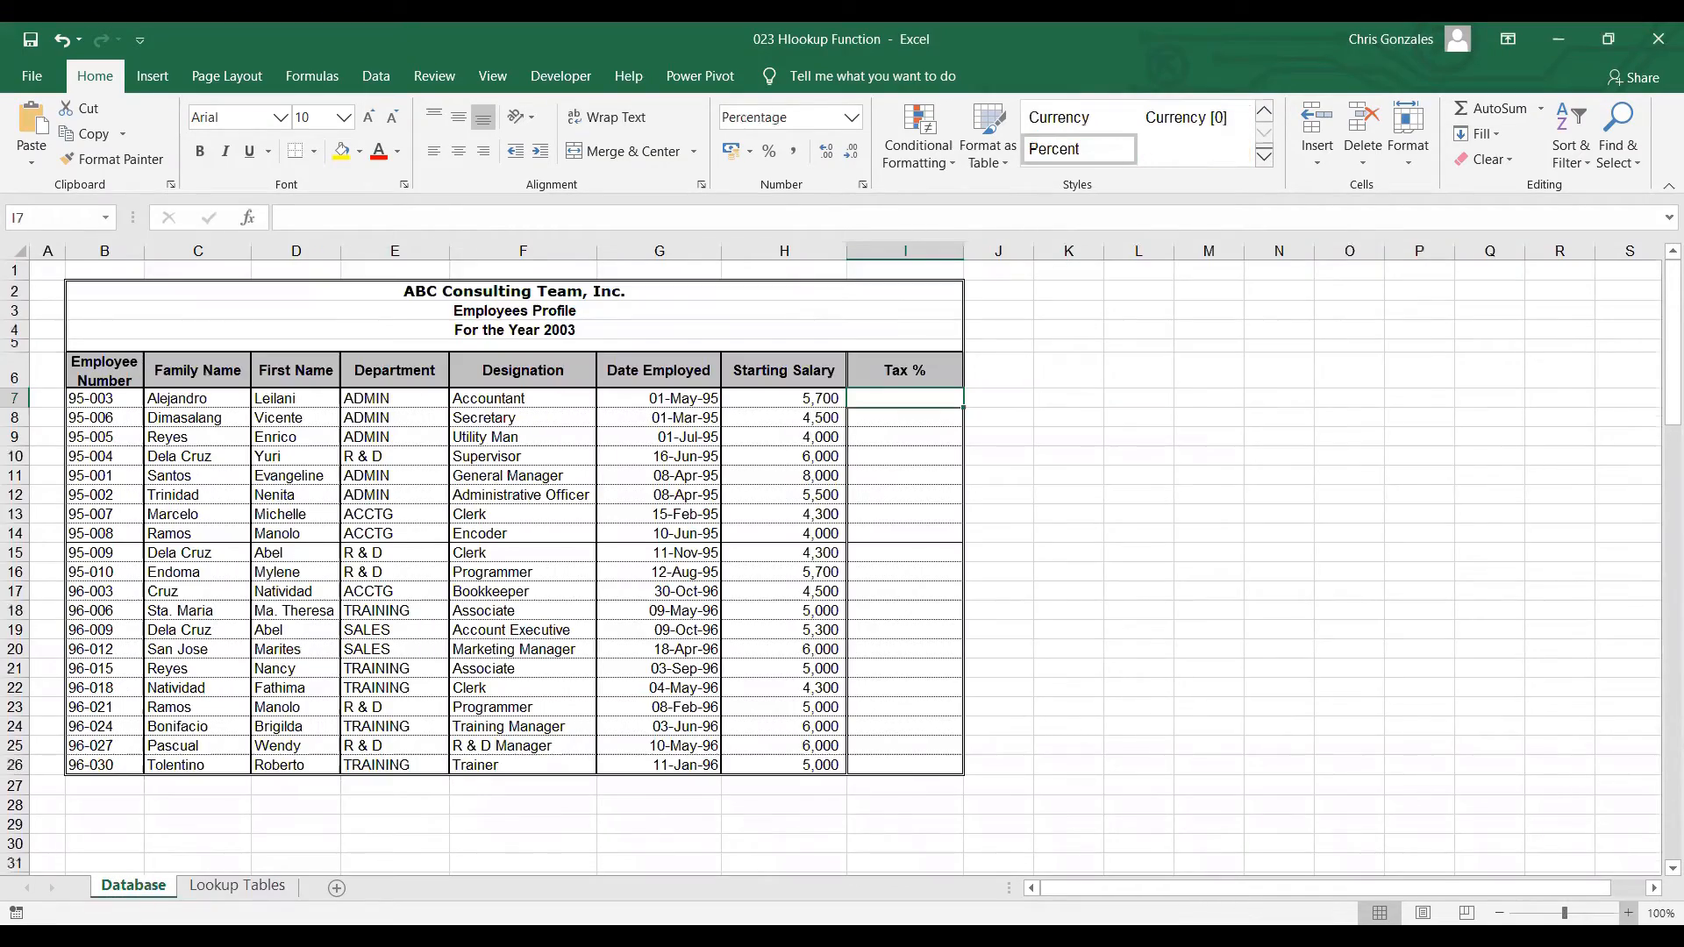
pyautogui.click(1628, 913)
pyautogui.click(1628, 913)
pyautogui.click(1628, 913)
pyautogui.click(1628, 913)
pyautogui.click(1628, 913)
pyautogui.click(1628, 913)
pyautogui.click(1628, 914)
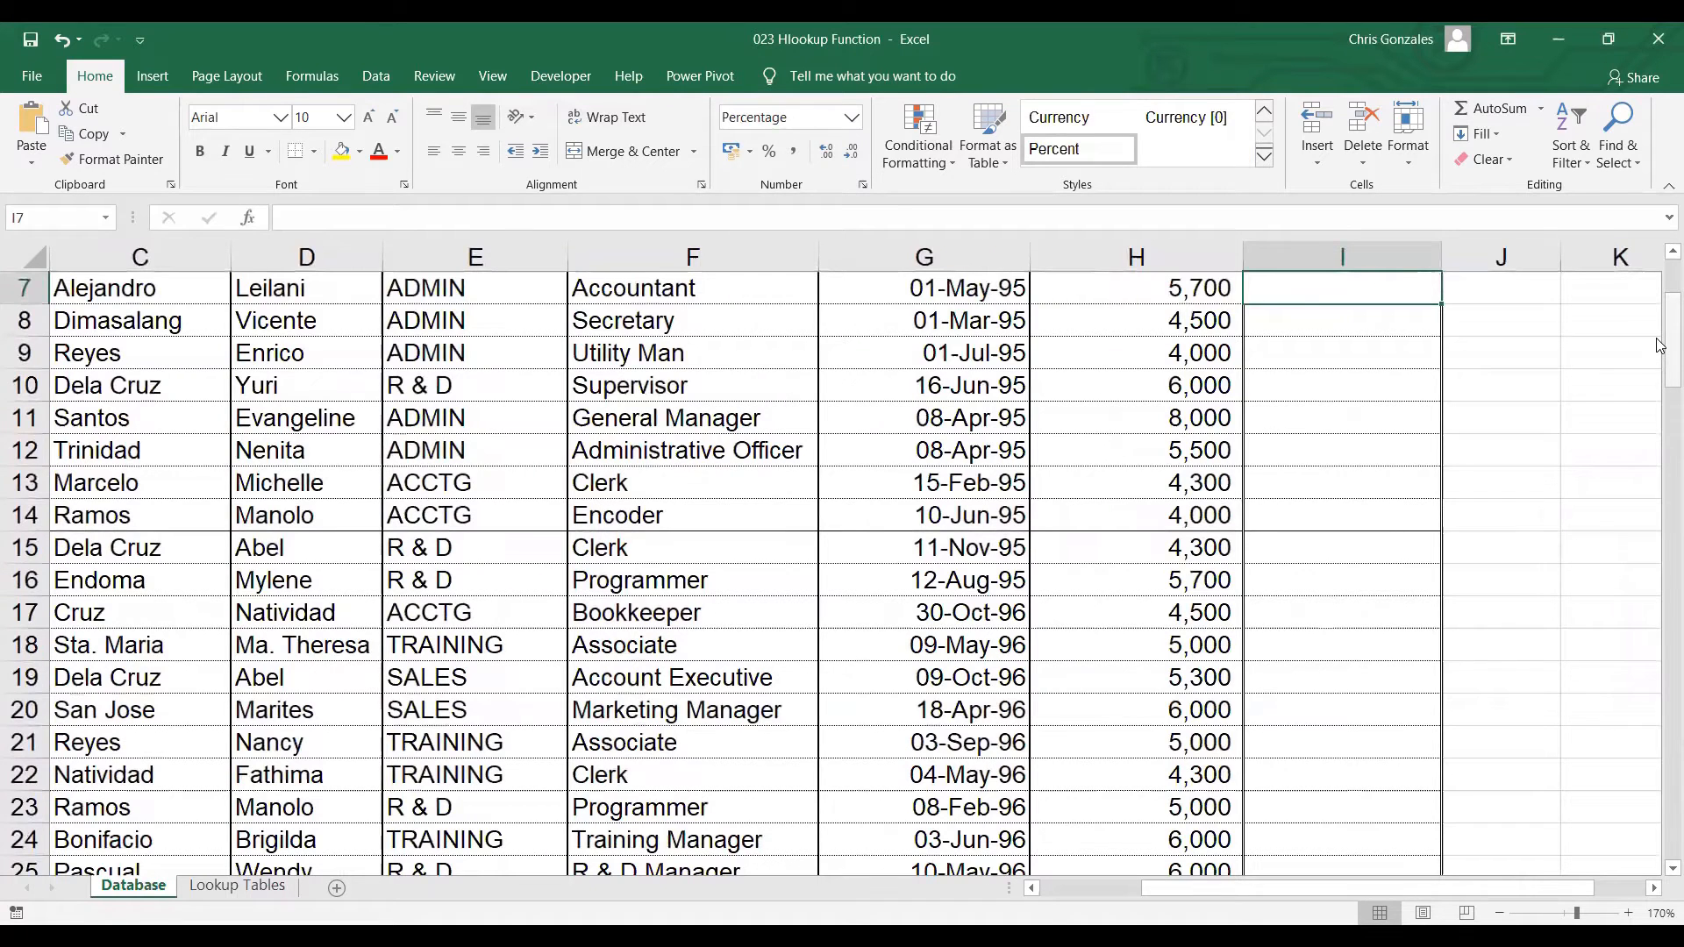
pyautogui.scroll(2, 1661, 345)
pyautogui.hscroll(1, 1245, 358)
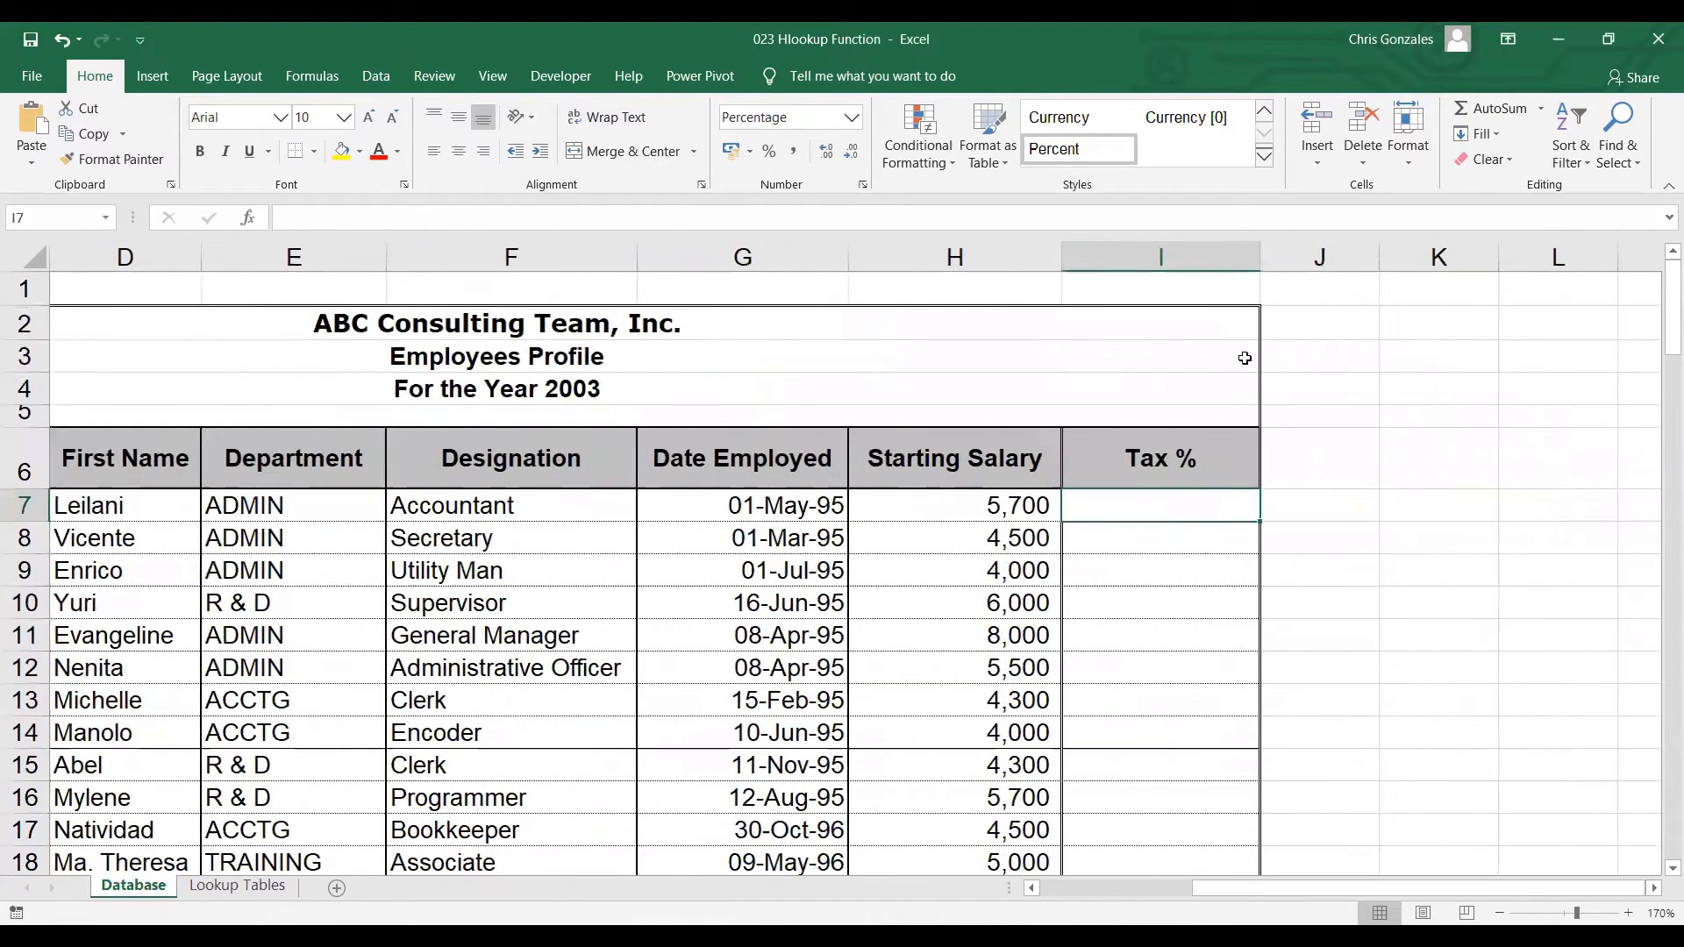
pyautogui.moveTo(1260, 256); pyautogui.dragTo(1399, 256)
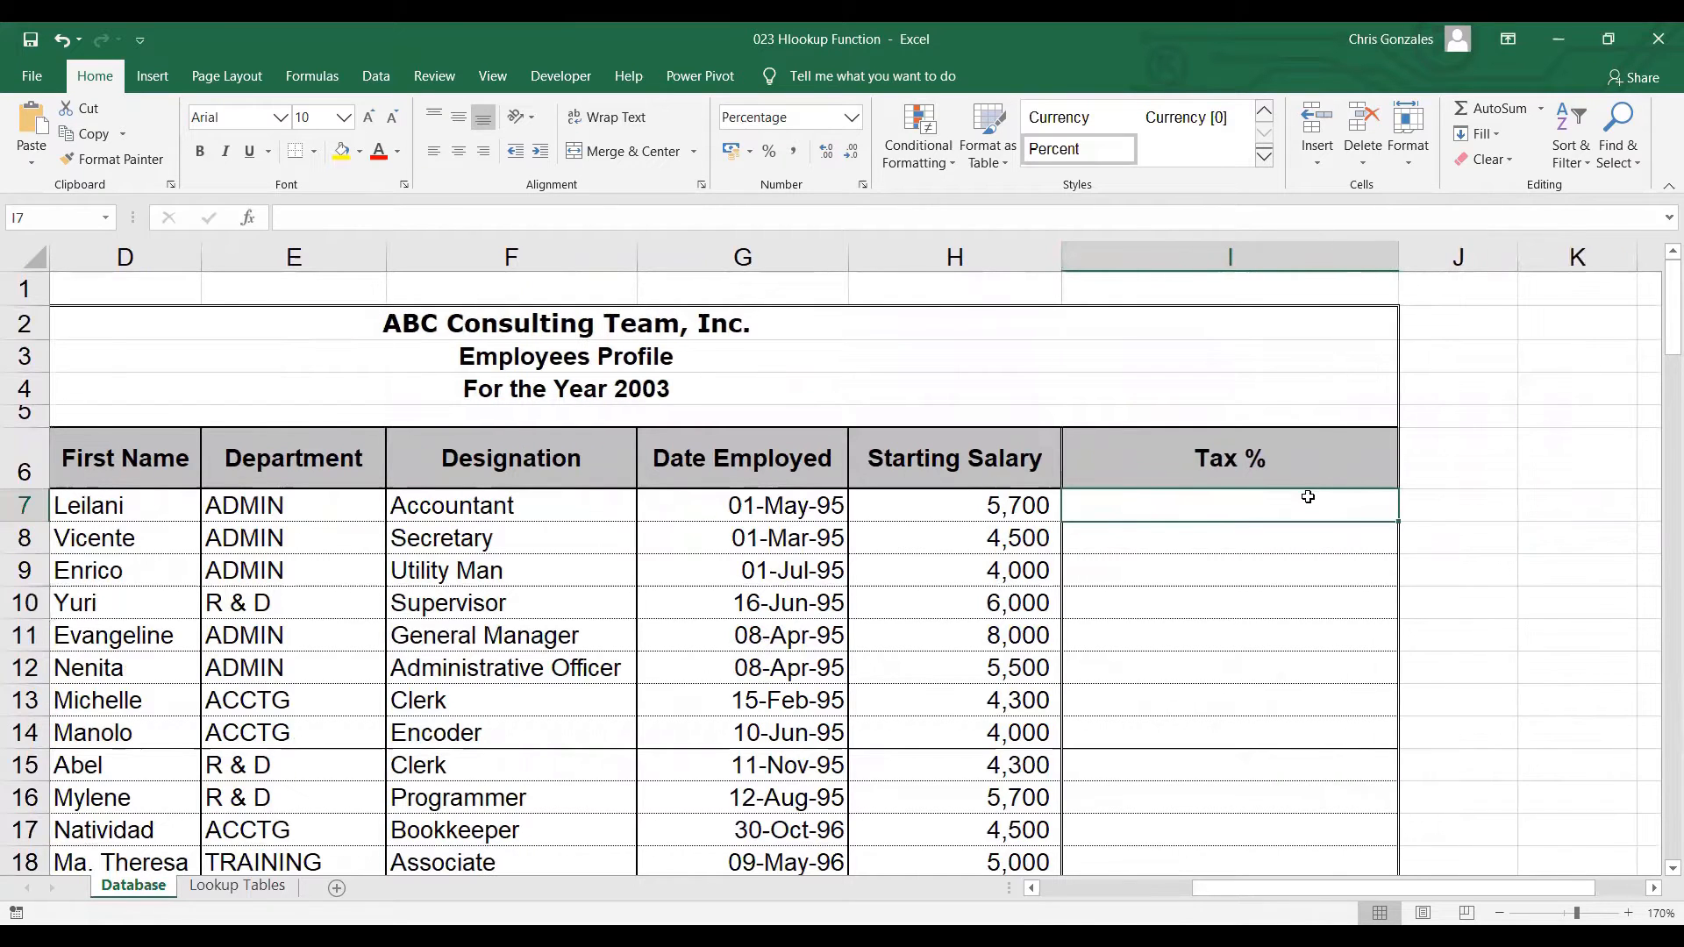
# Enter =HLOOKUP(H7,HTABLE,2,0) in cell I7 to look up the tax rate for the starting salary
pyautogui.write('H')
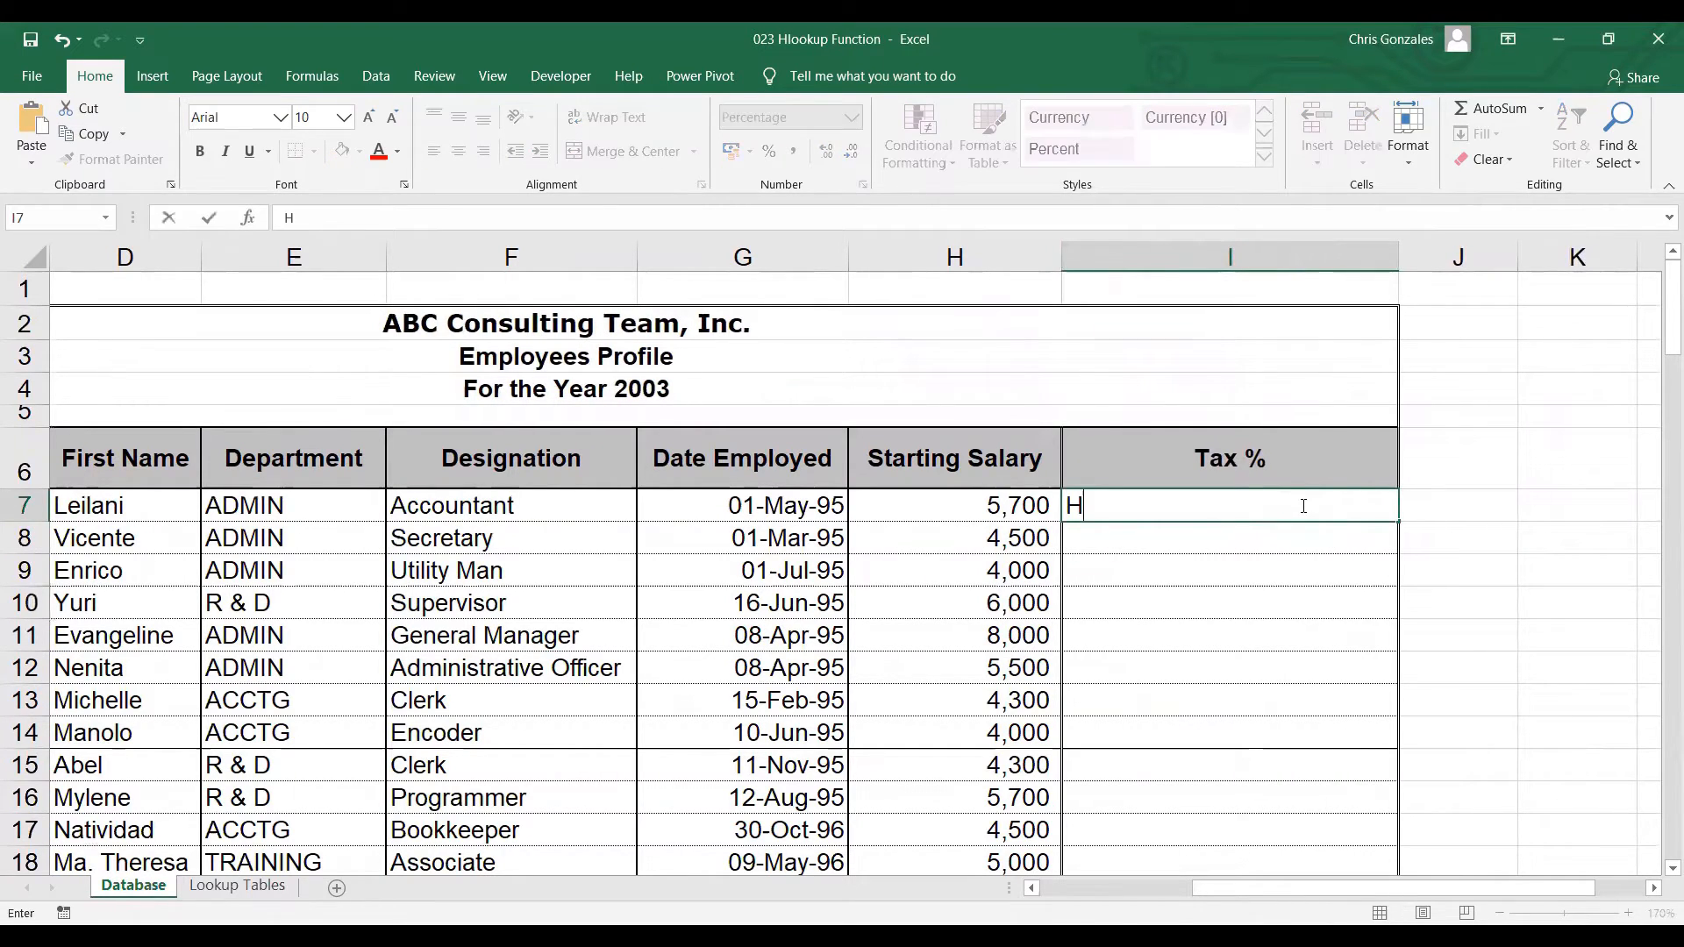
pyautogui.press('BackSpace')
pyautogui.write('=')
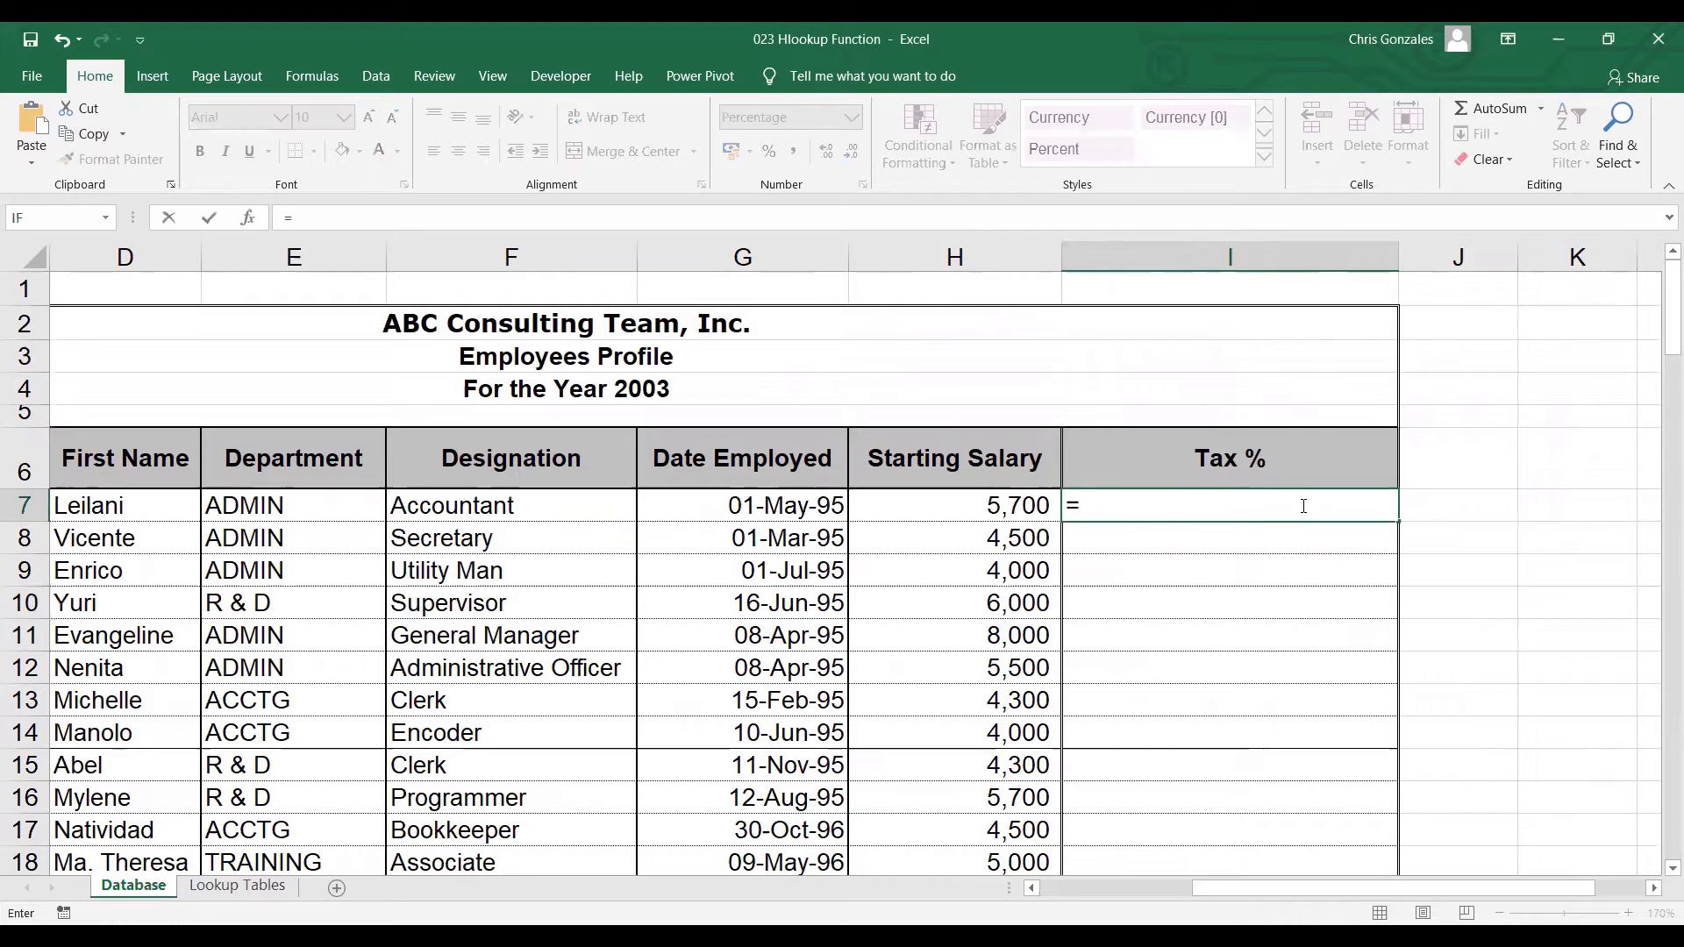
pyautogui.write('HLOOKUP(')
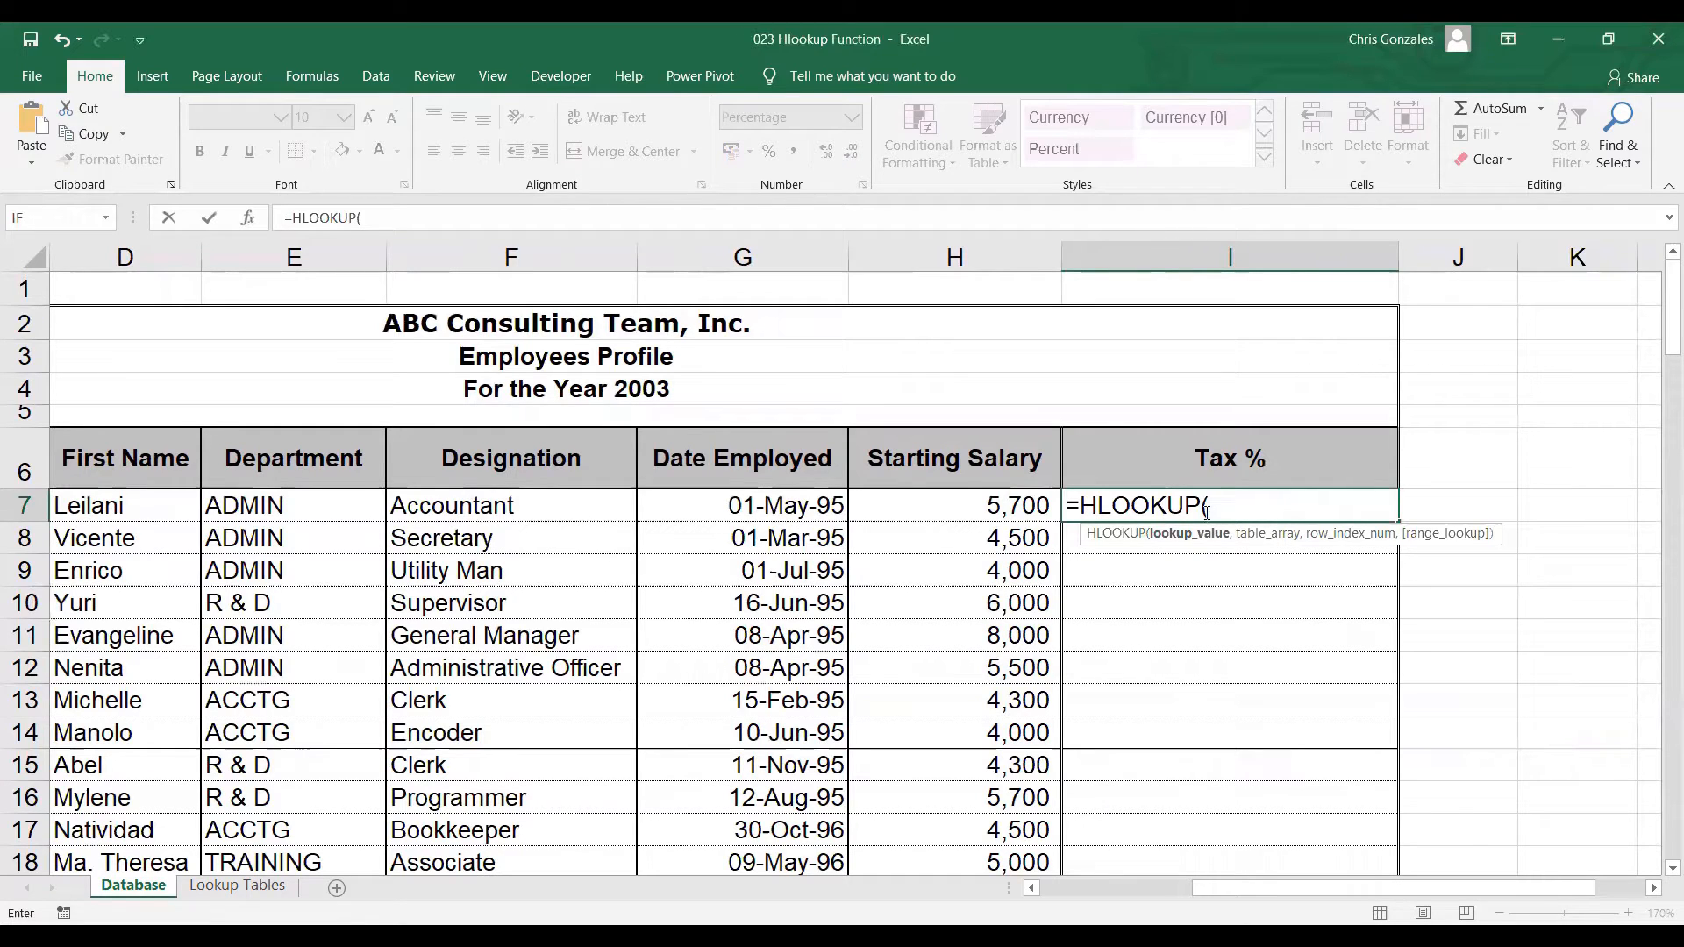
pyautogui.click(1016, 506)
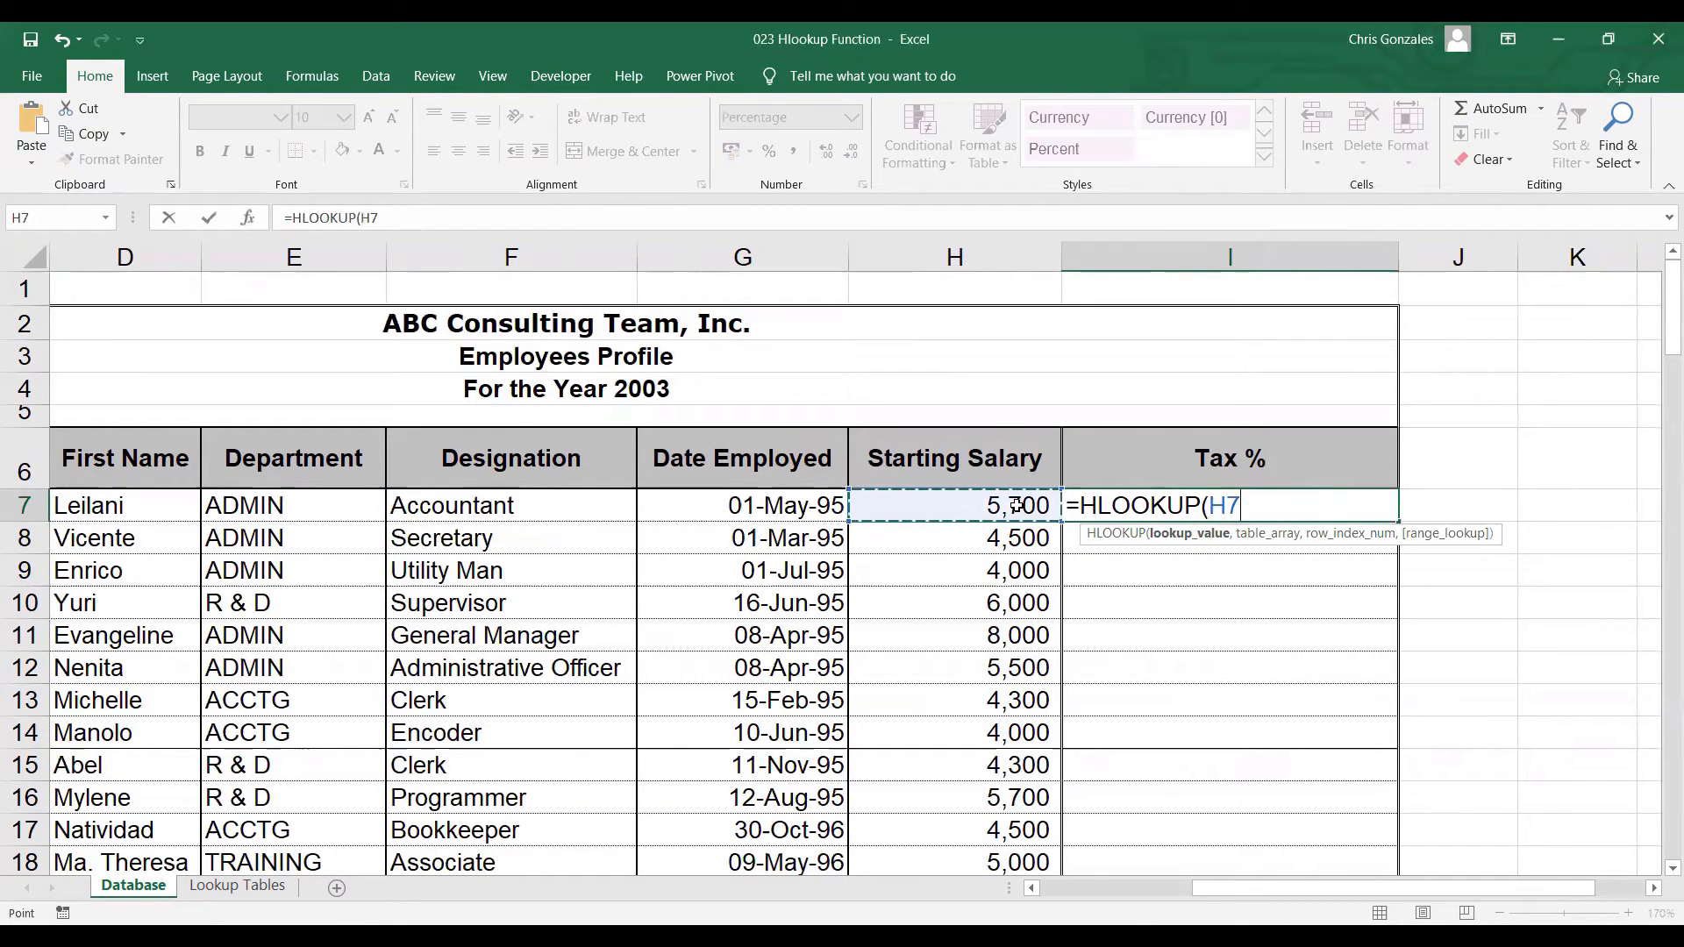
pyautogui.write(',')
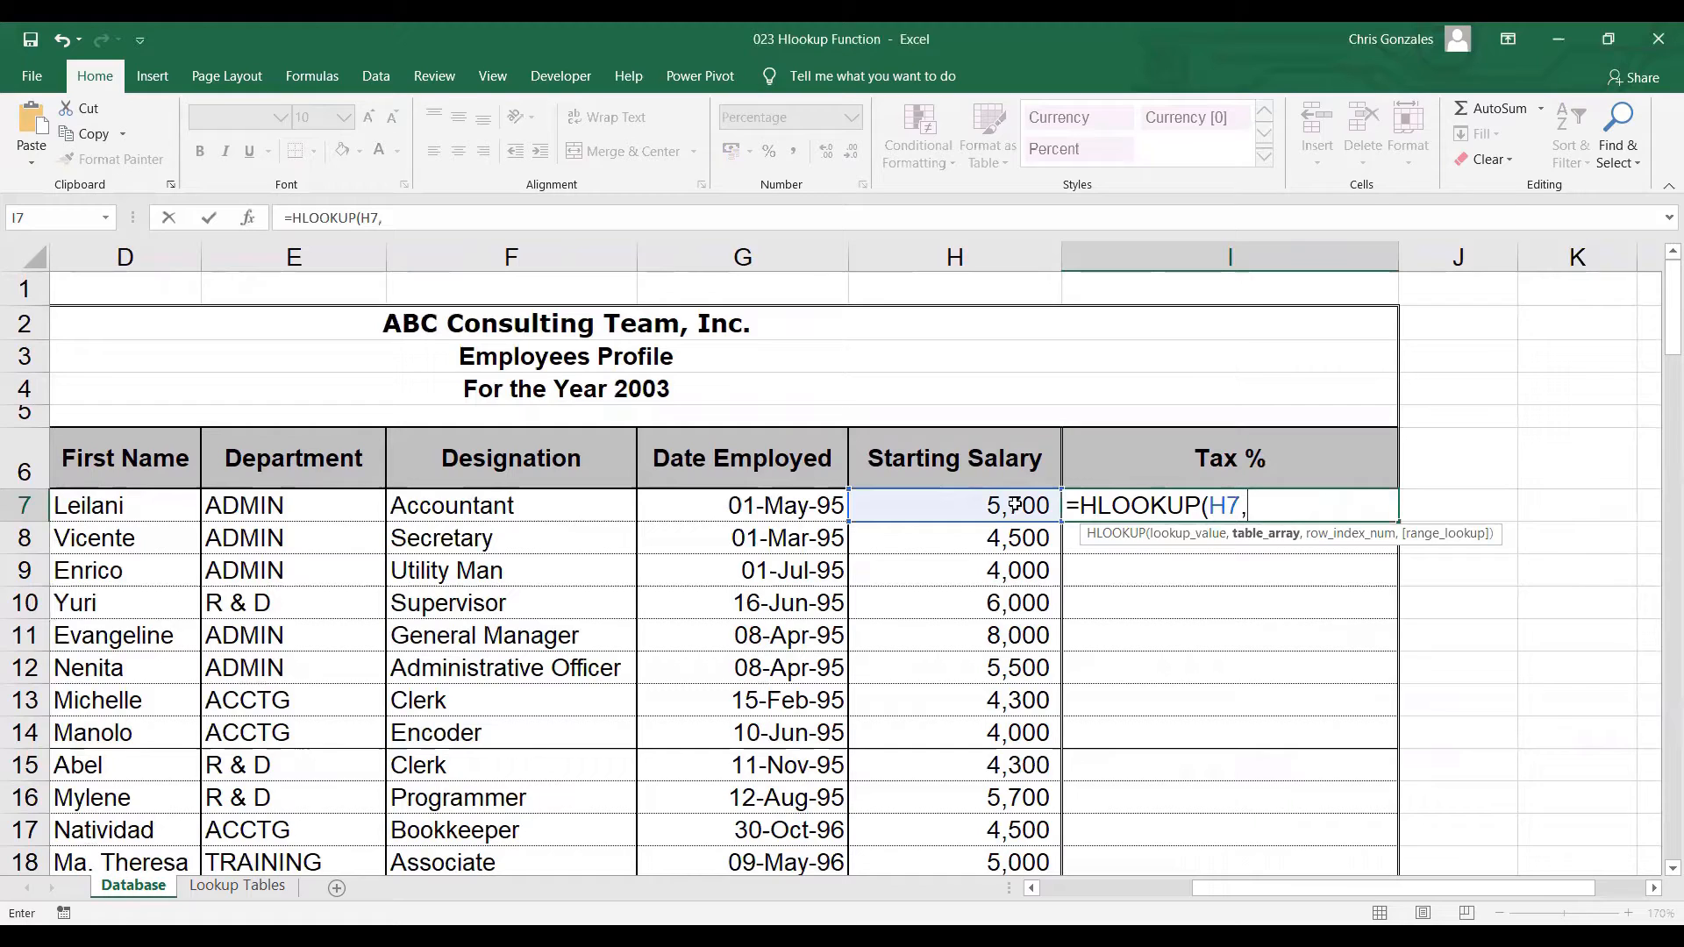
pyautogui.write('HTABLE')
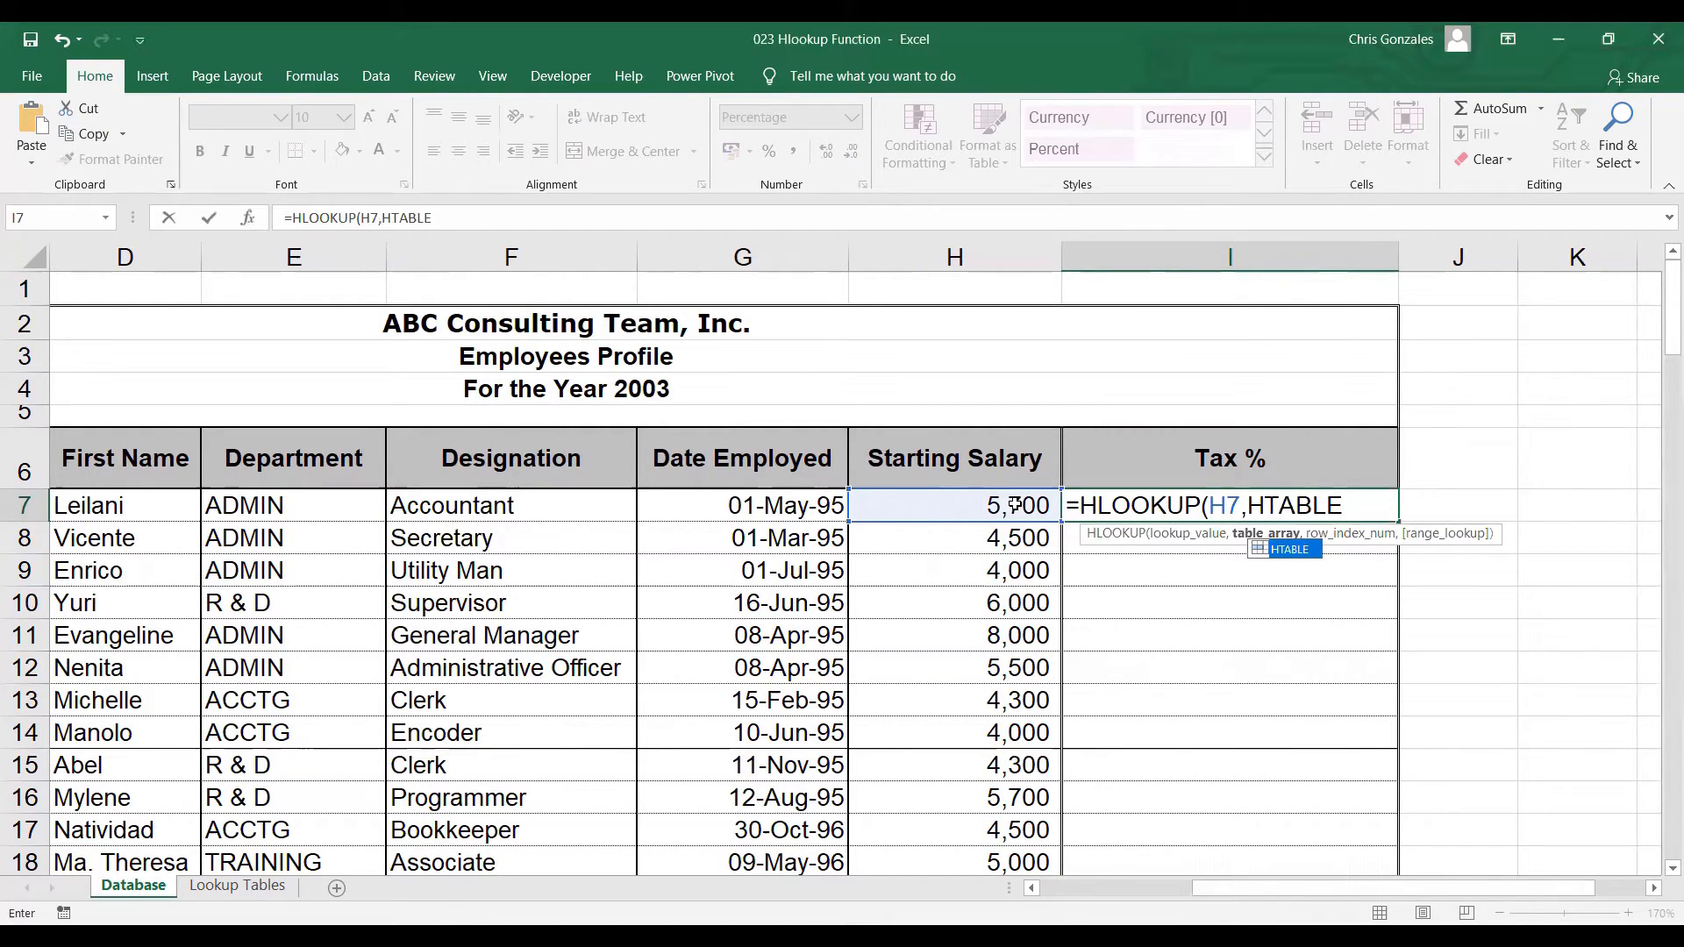
pyautogui.write(',')
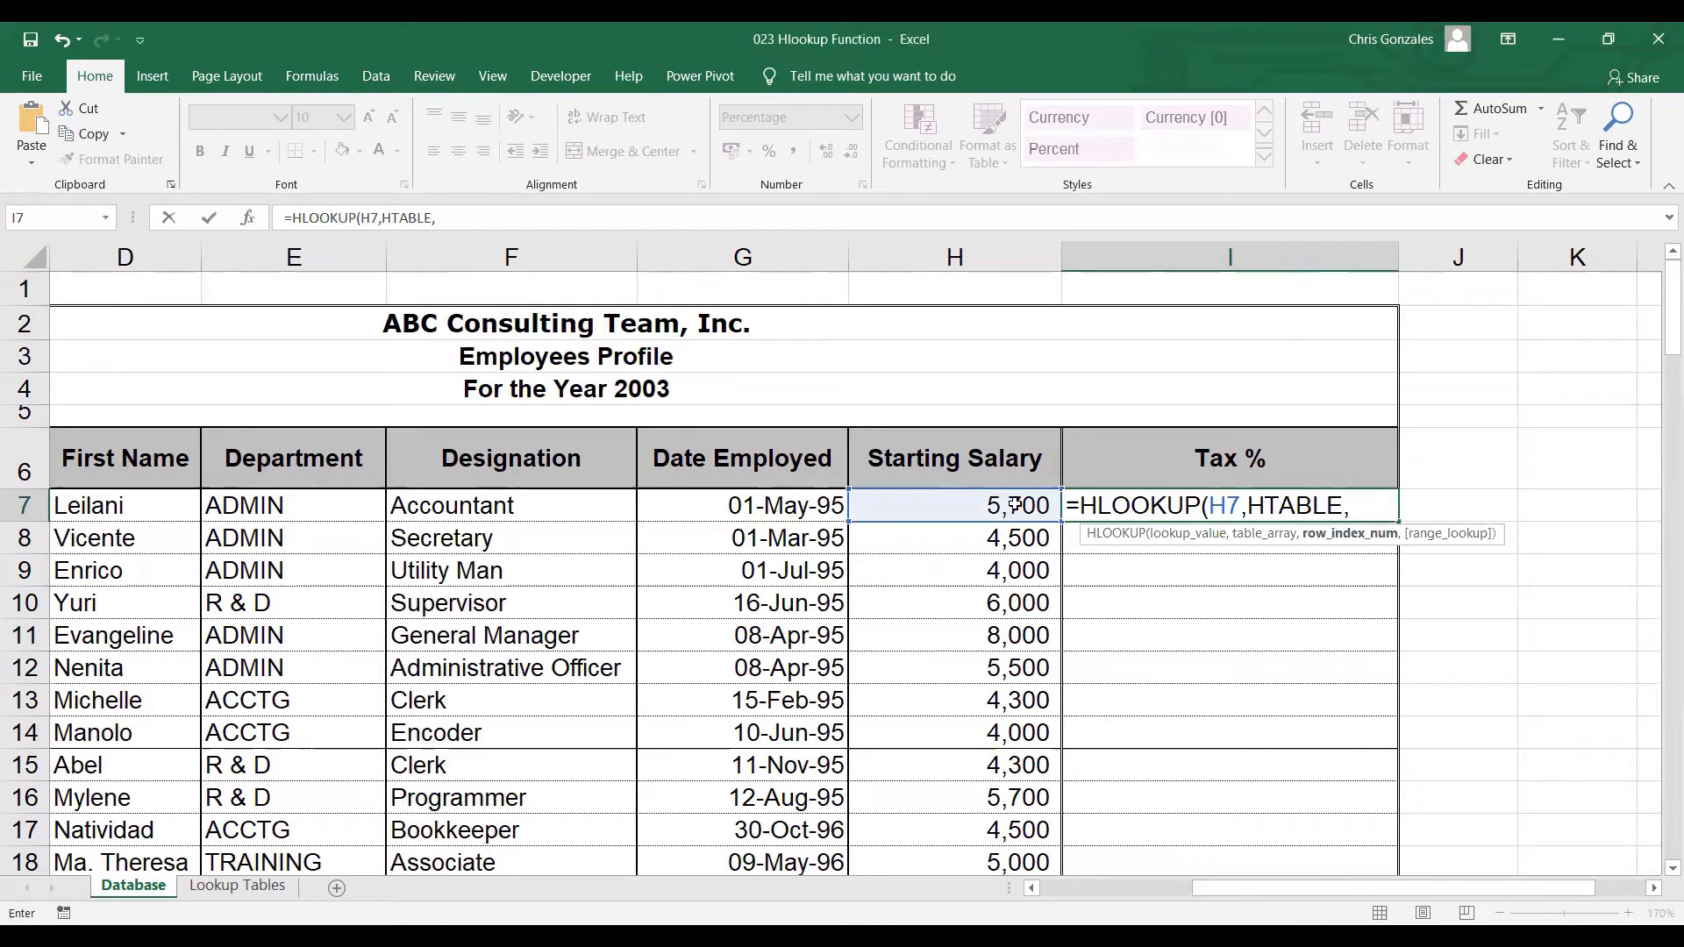
pyautogui.write('2')
pyautogui.write(',')
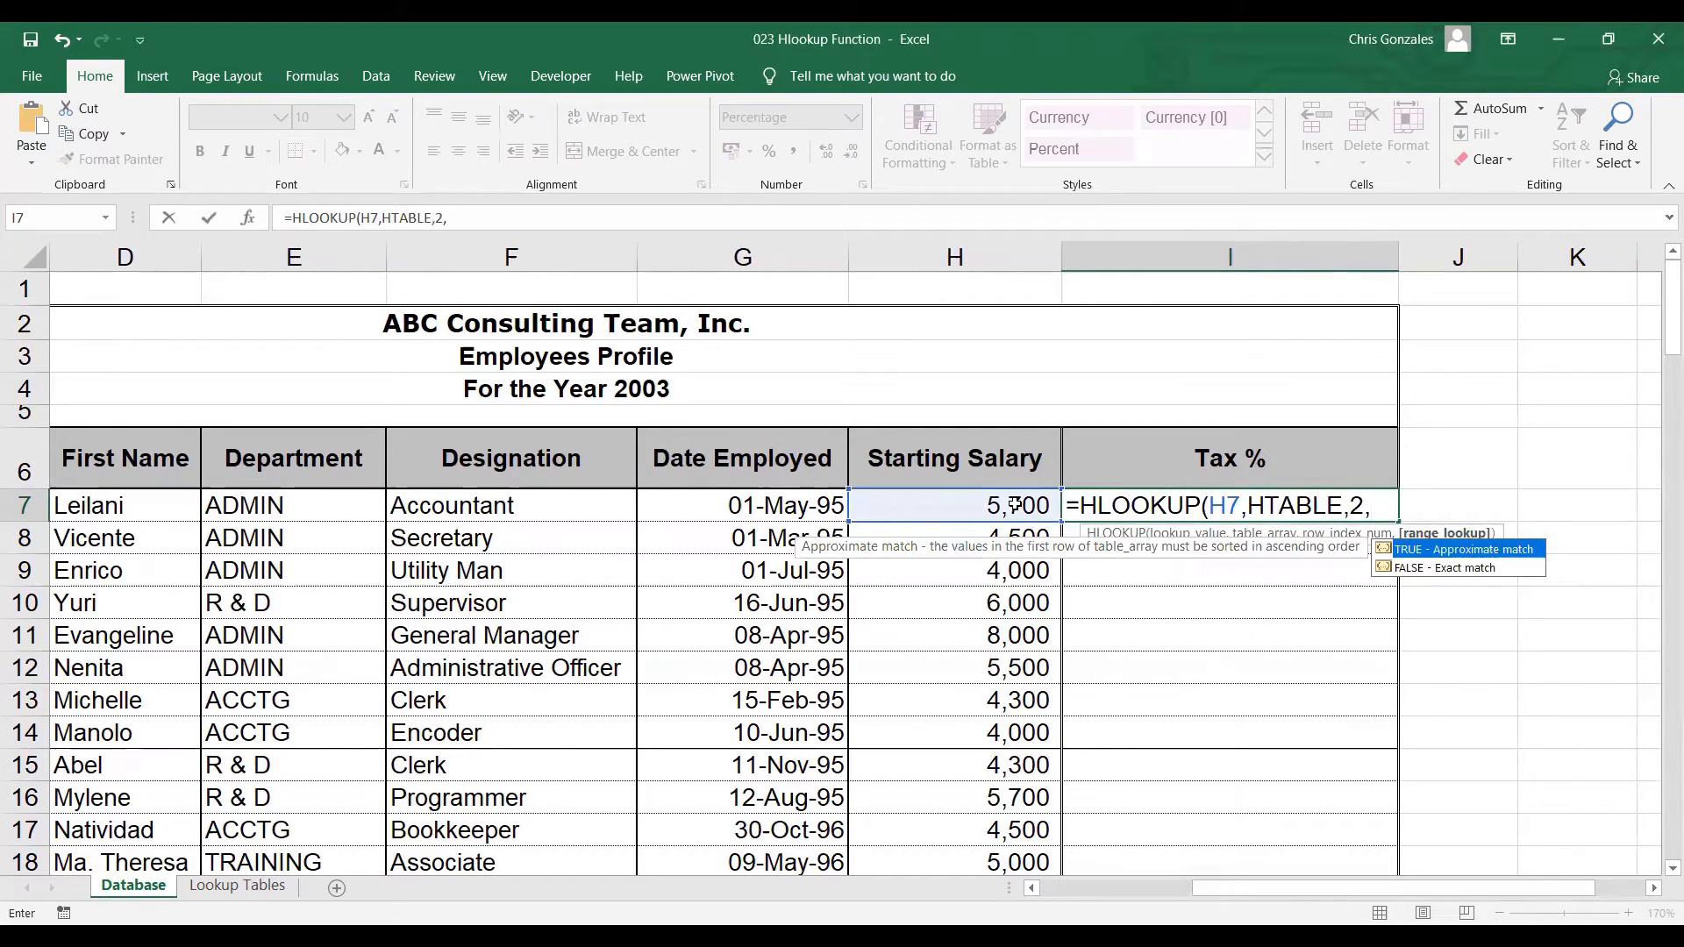
pyautogui.write('0)')
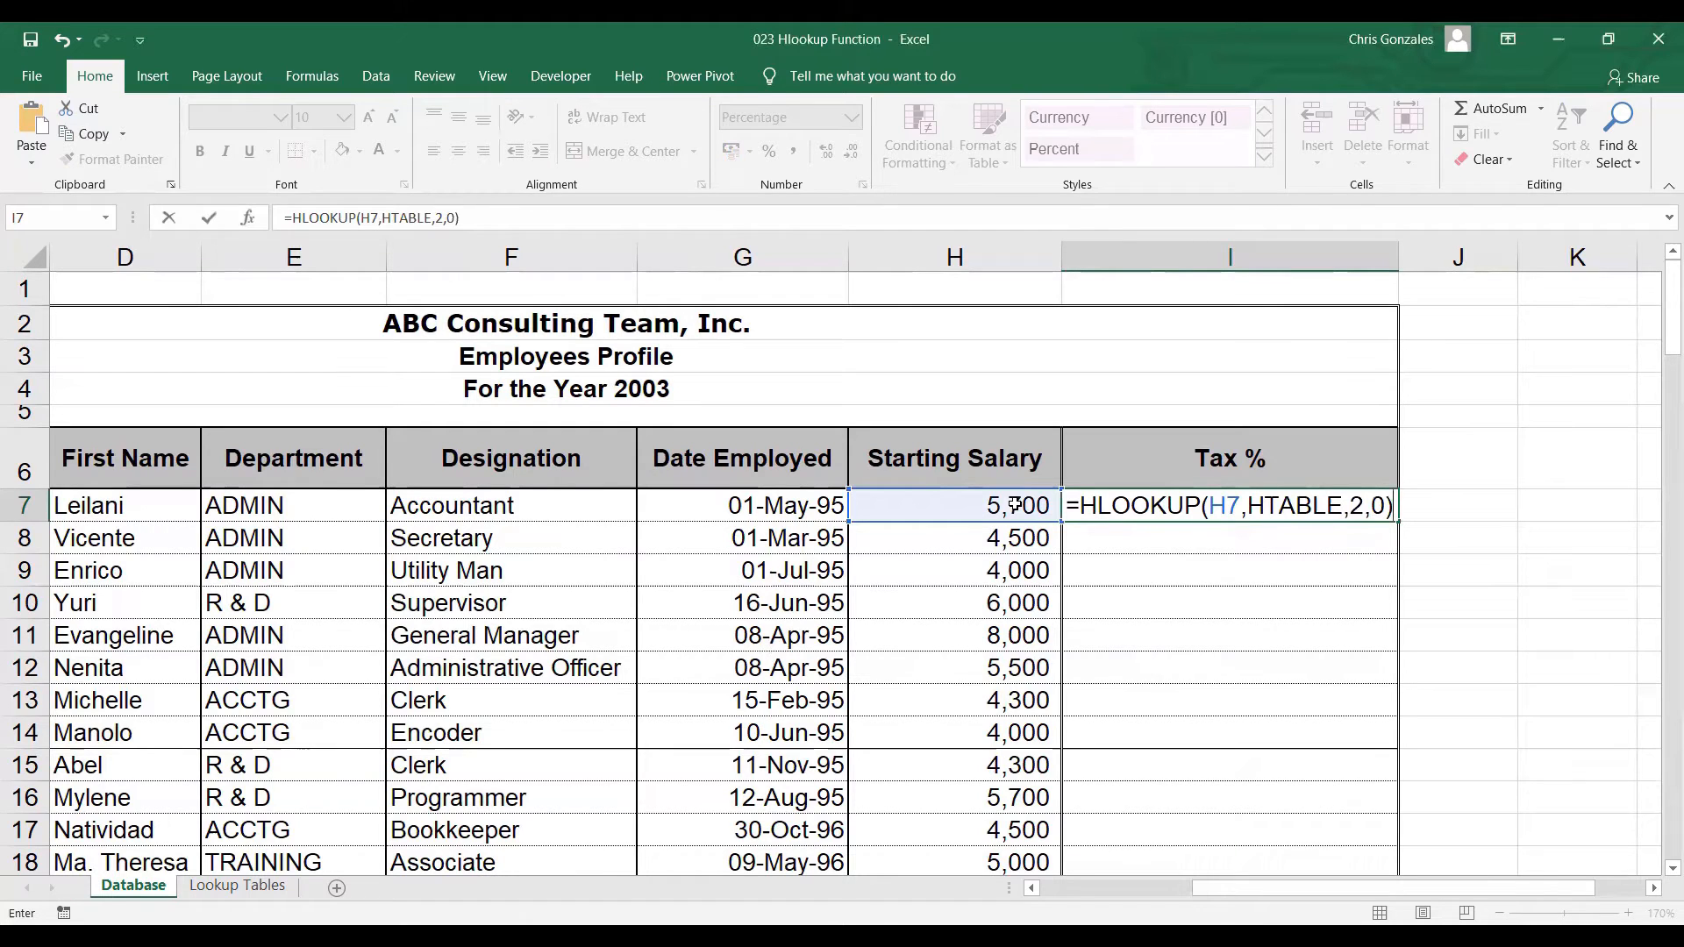
pyautogui.press('Return')
# Fill the I7 formula down the Tax % column
pyautogui.click(1354, 505)
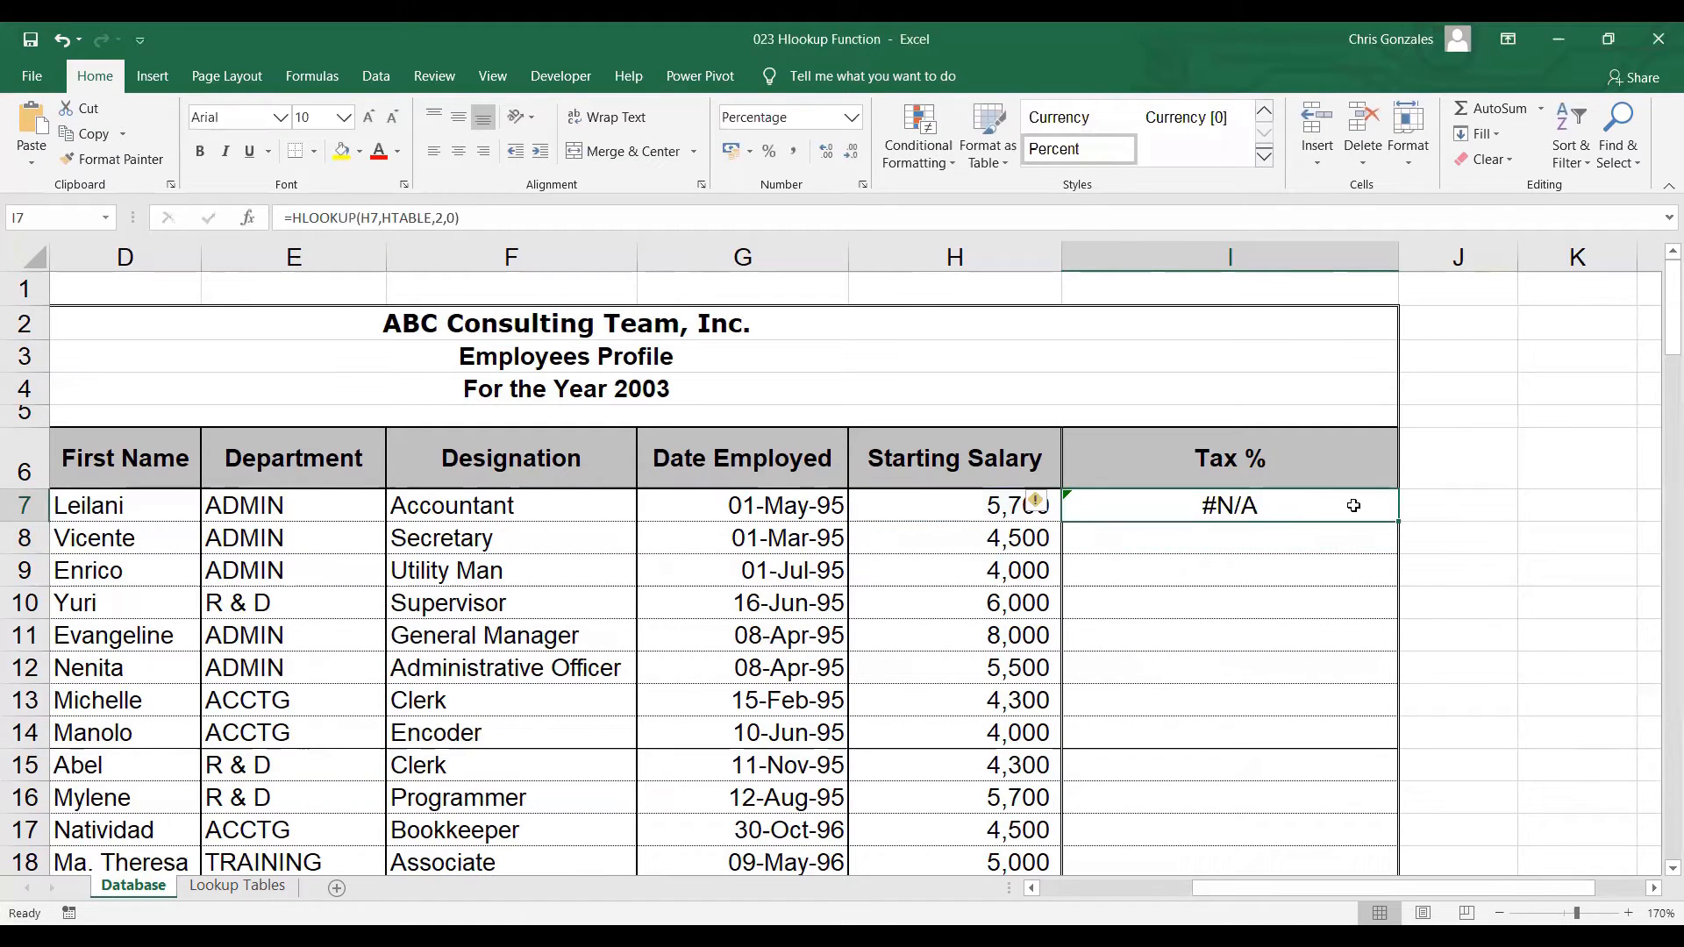
pyautogui.doubleClick(1397, 521)
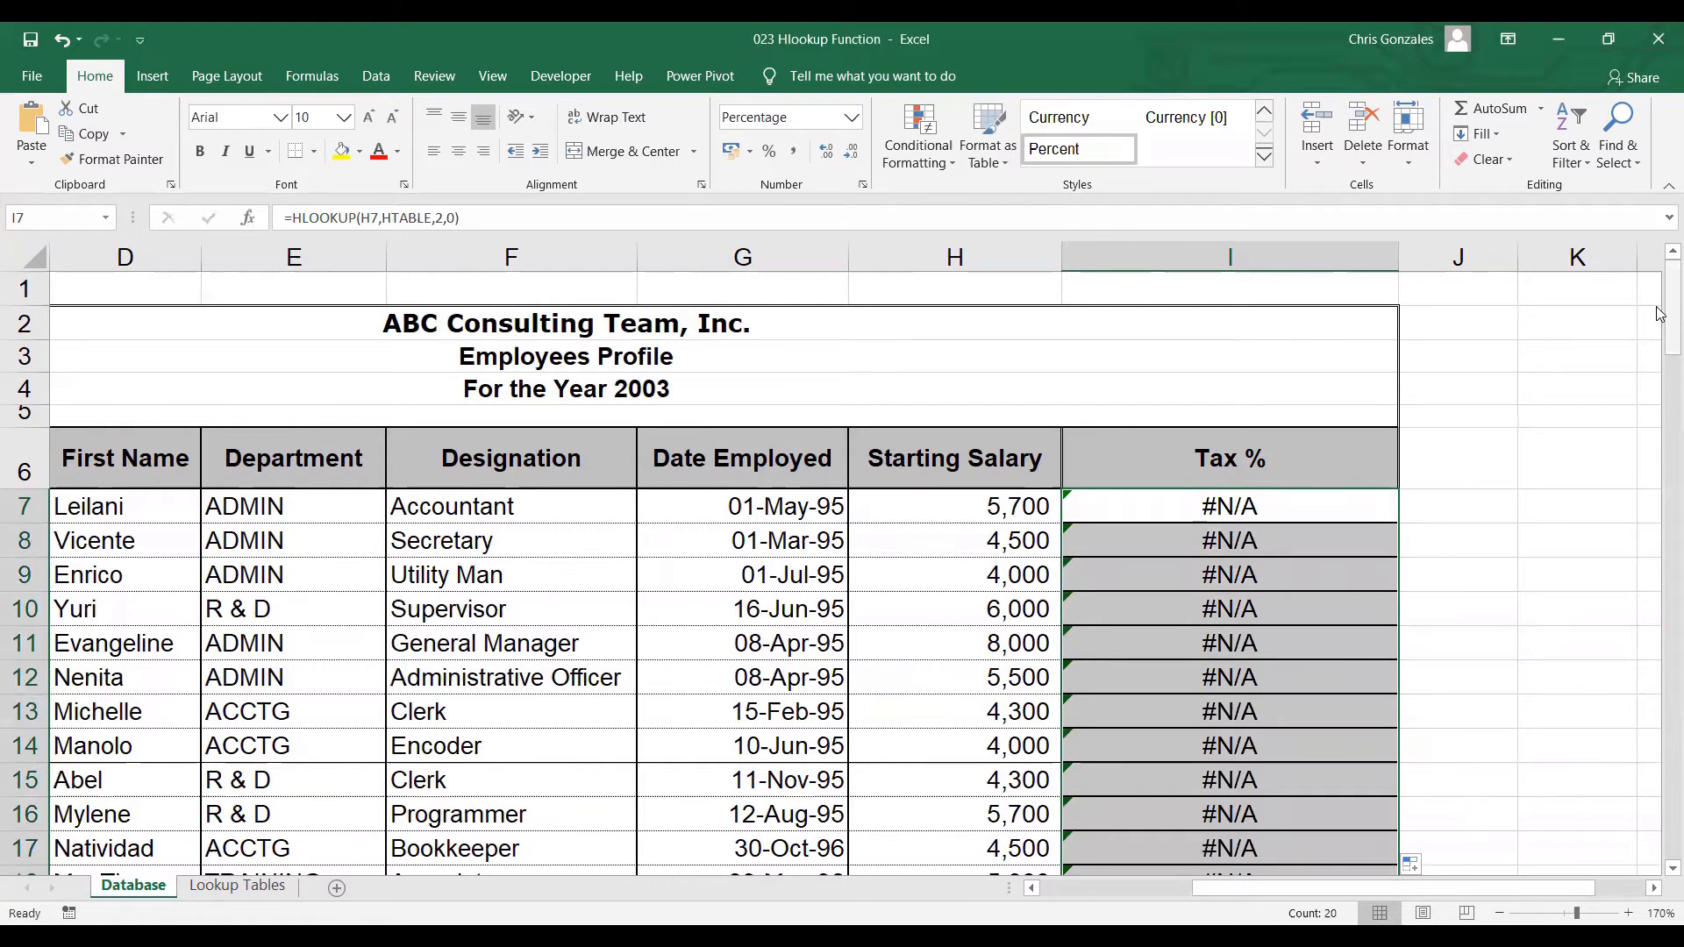
pyautogui.moveTo(1657, 314)
pyautogui.mouseDown()
pyautogui.moveTo(1658, 369)
pyautogui.moveTo(1657, 337)
pyautogui.mouseUp()
# Review the formula in I7 and the HTABLE range on the Lookup Tables sheet
pyautogui.doubleClick(1372, 345)
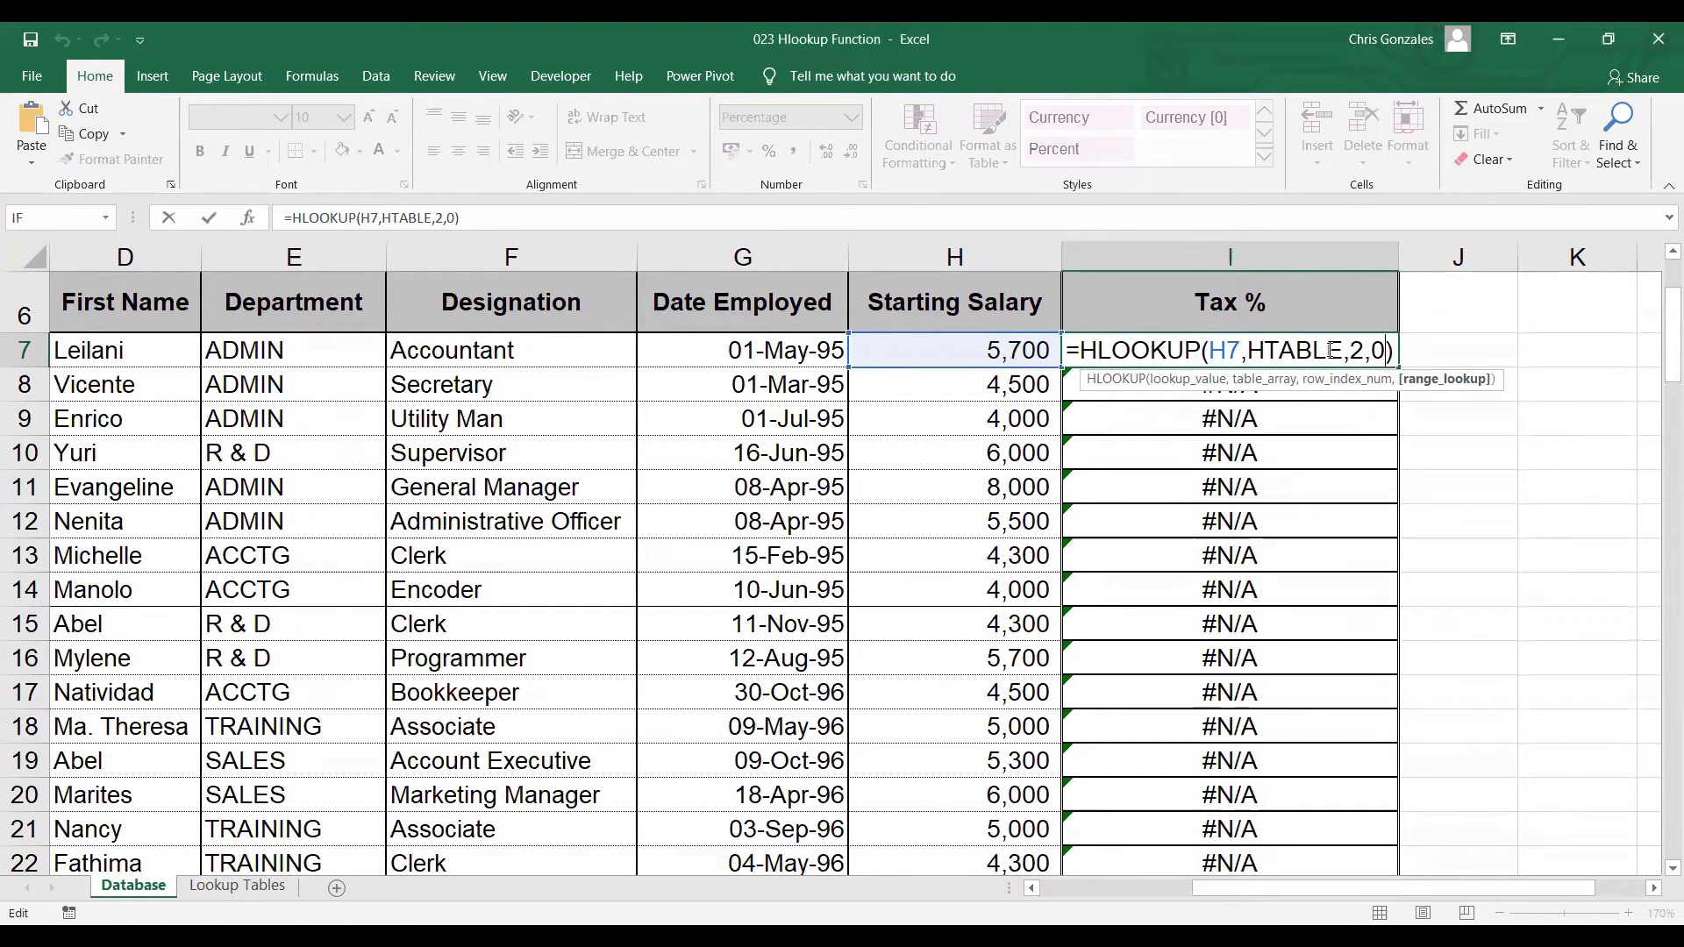
pyautogui.press('Return')
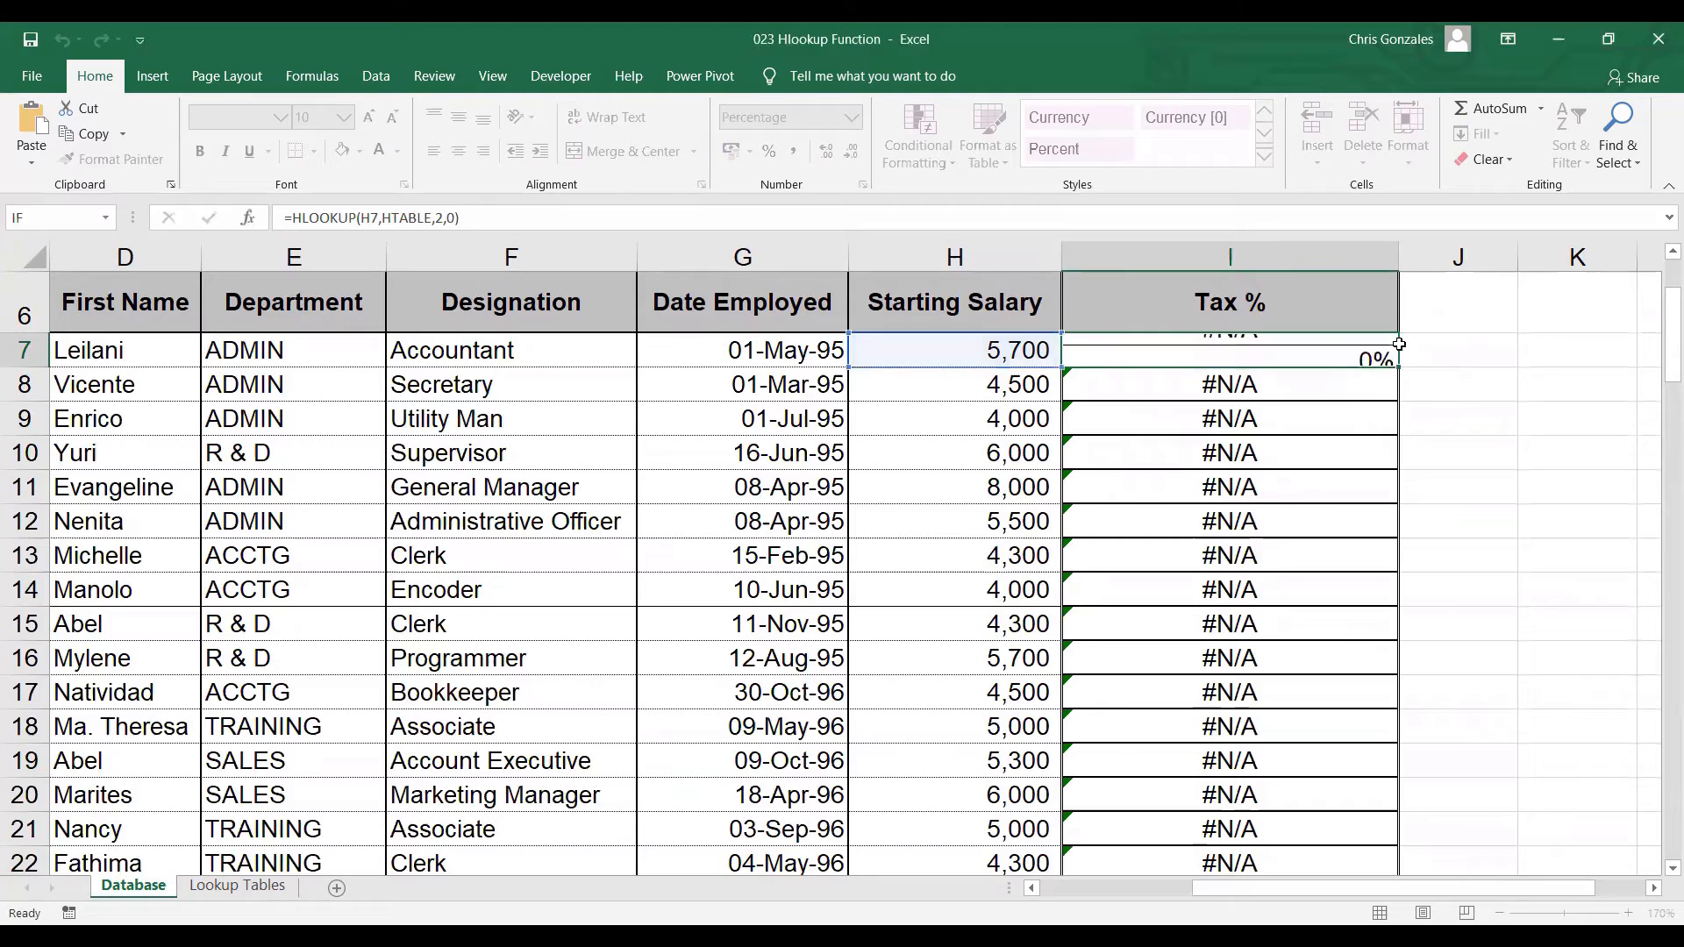
pyautogui.click(241, 887)
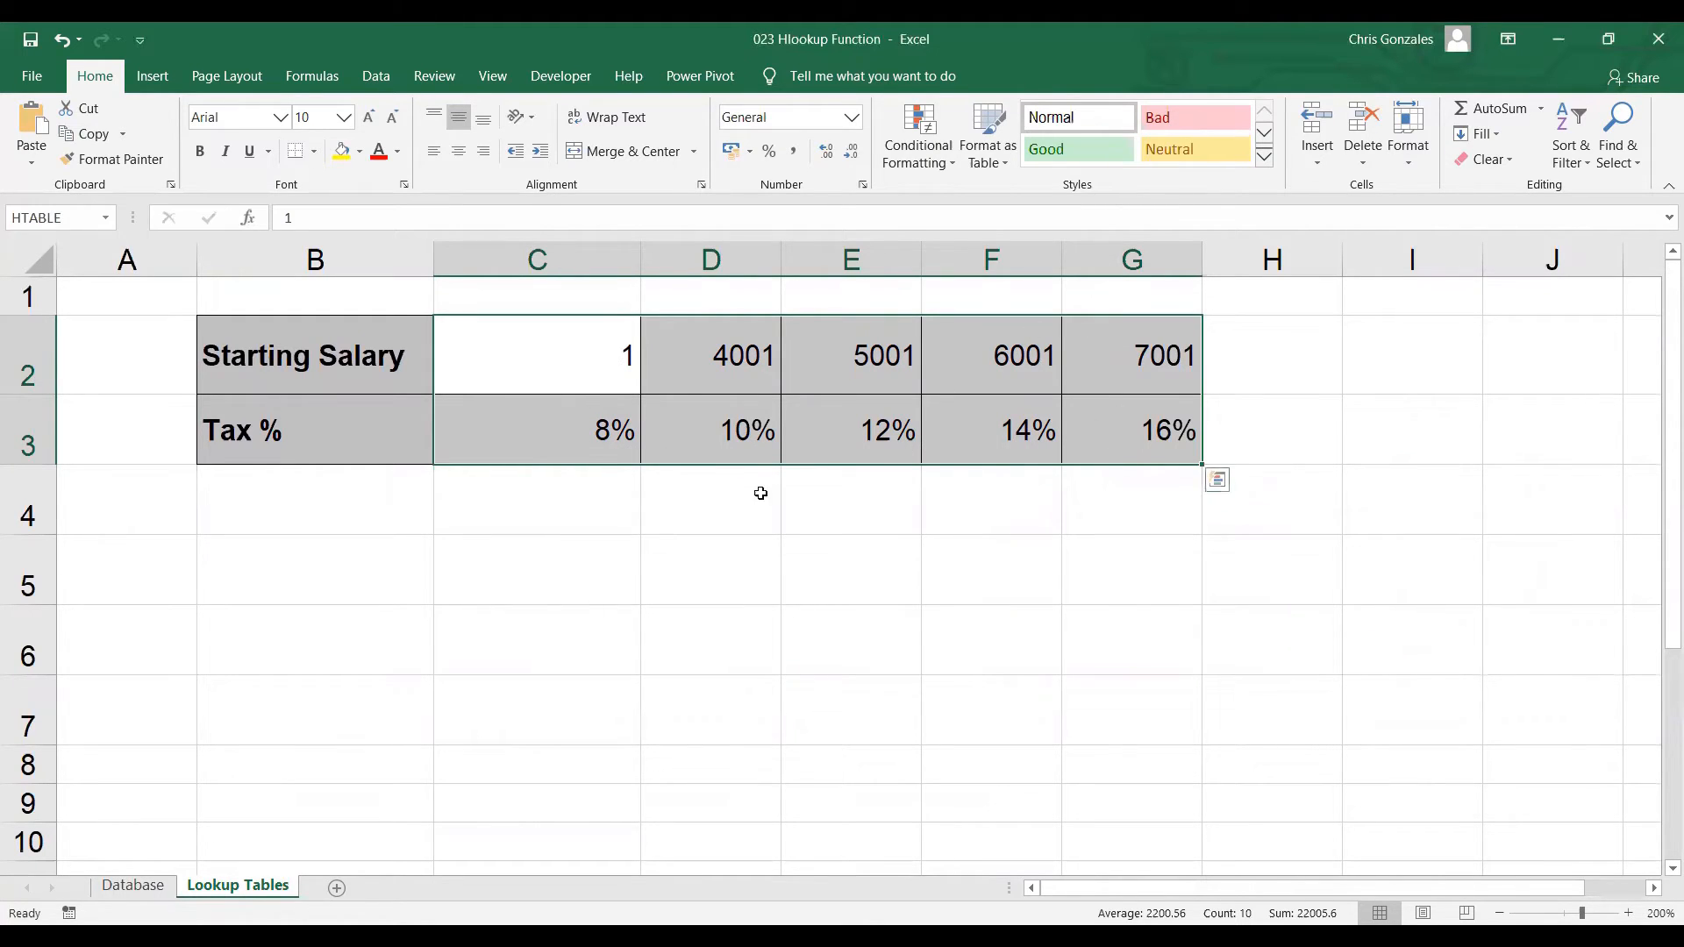
pyautogui.click(132, 886)
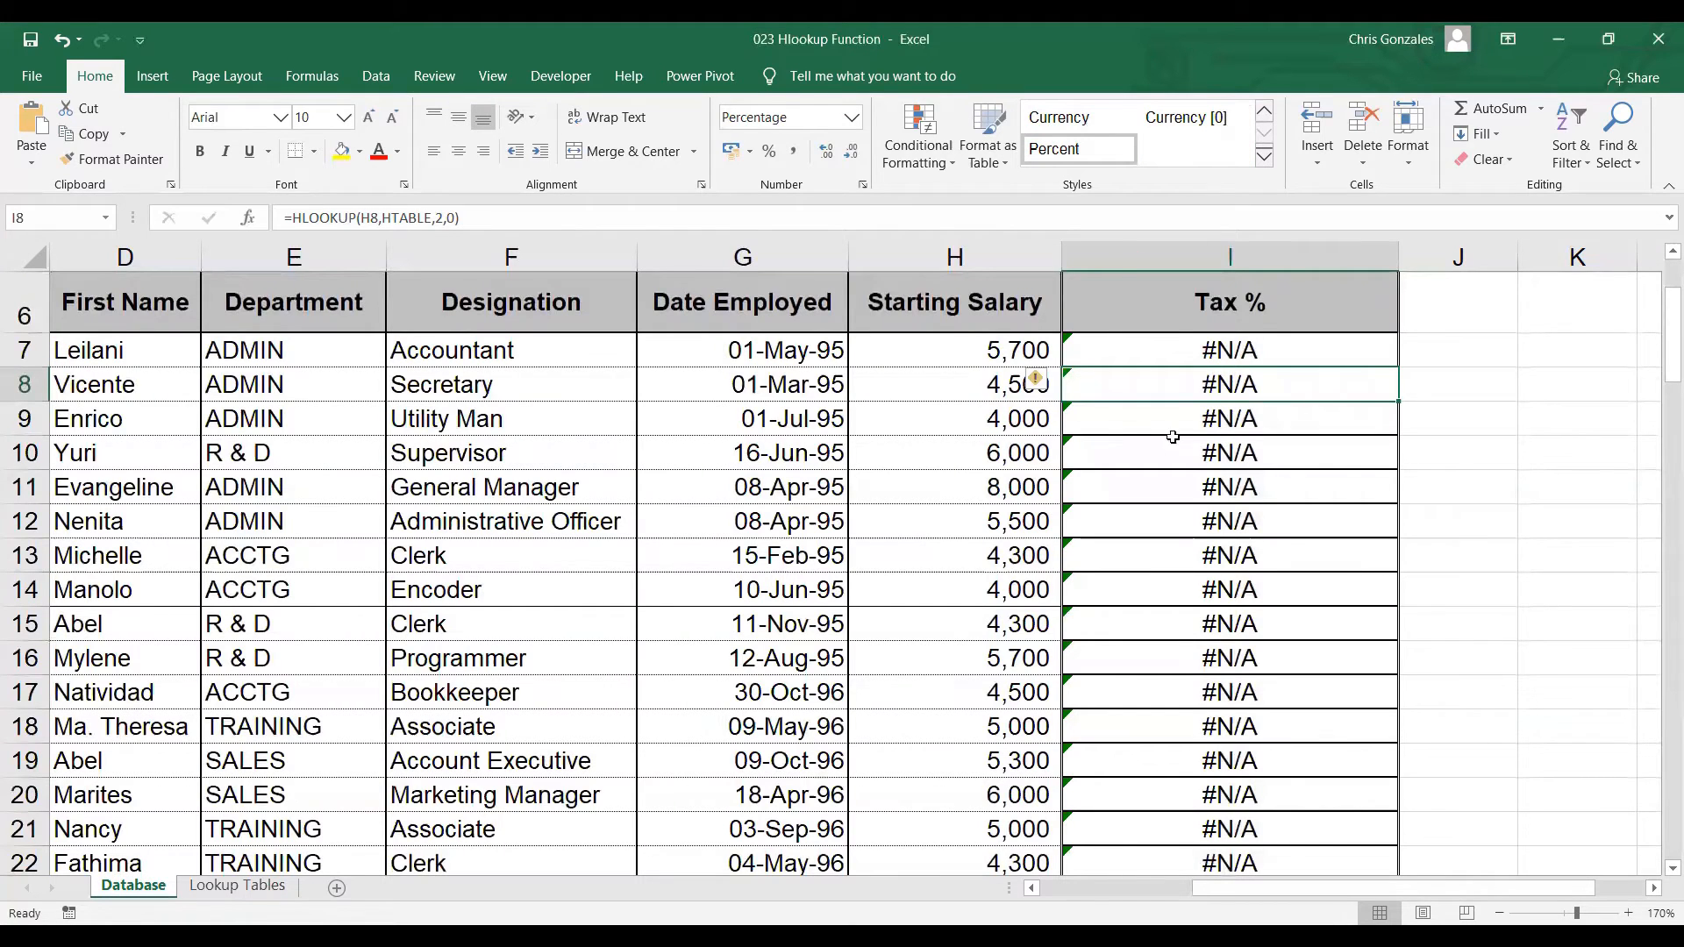
# Change the last HLOOKUP argument in I7 from exact match to 1 for approximate match
pyautogui.doubleClick(1327, 351)
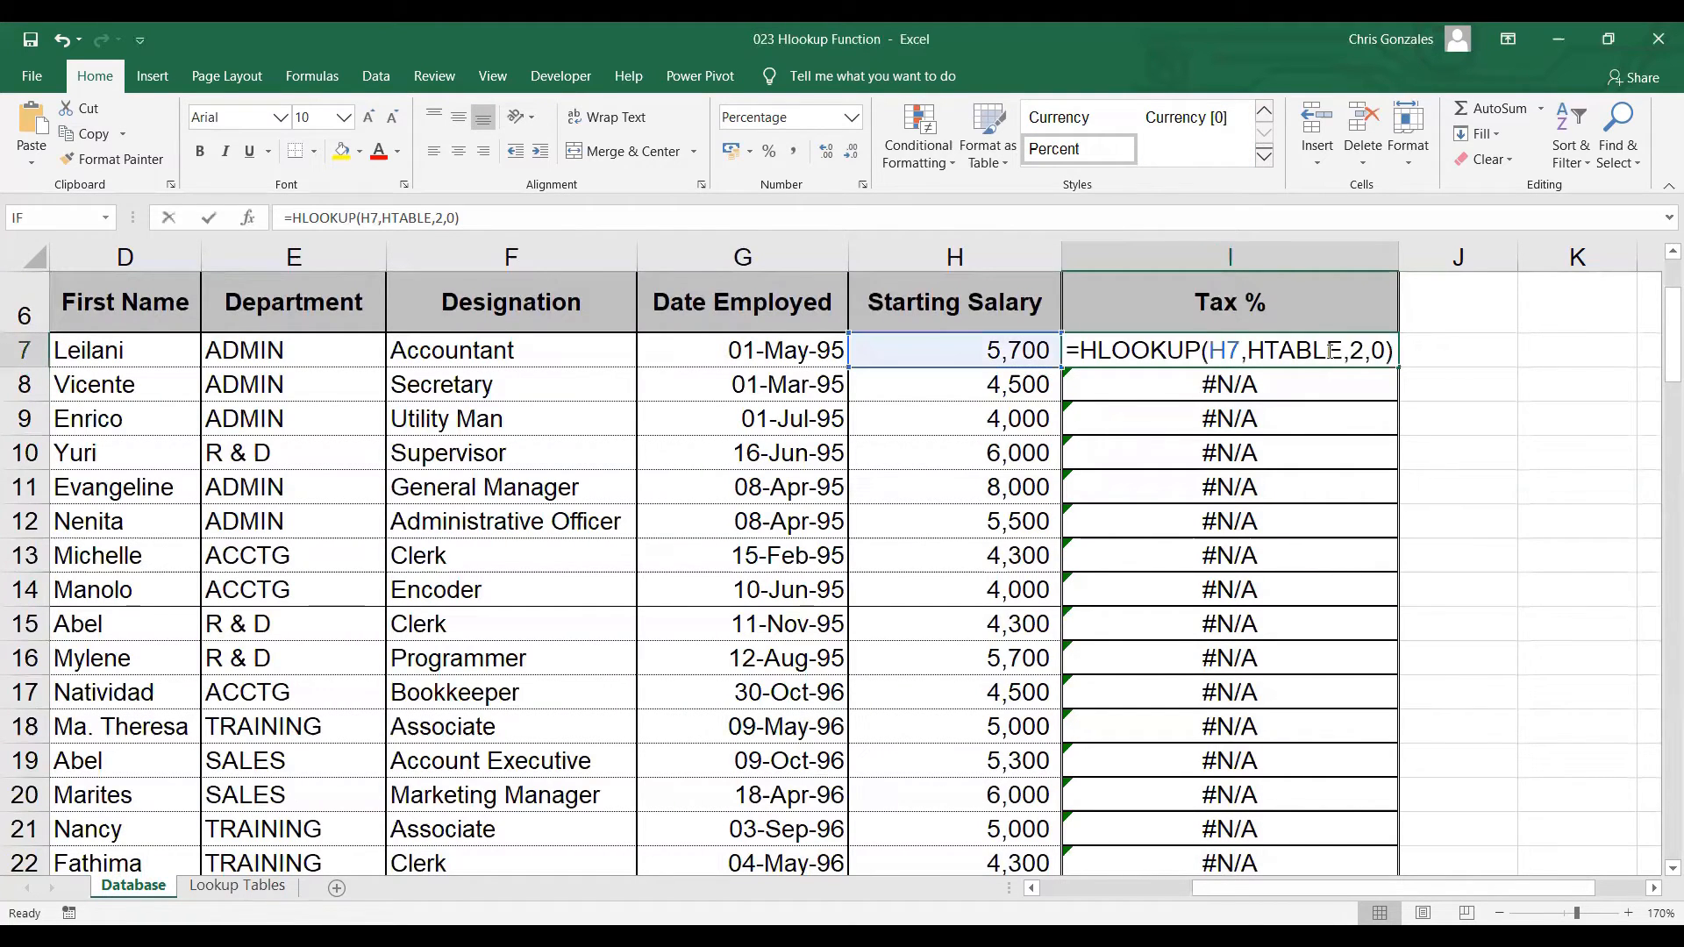
pyautogui.click(1383, 346)
pyautogui.press('BackSpace')
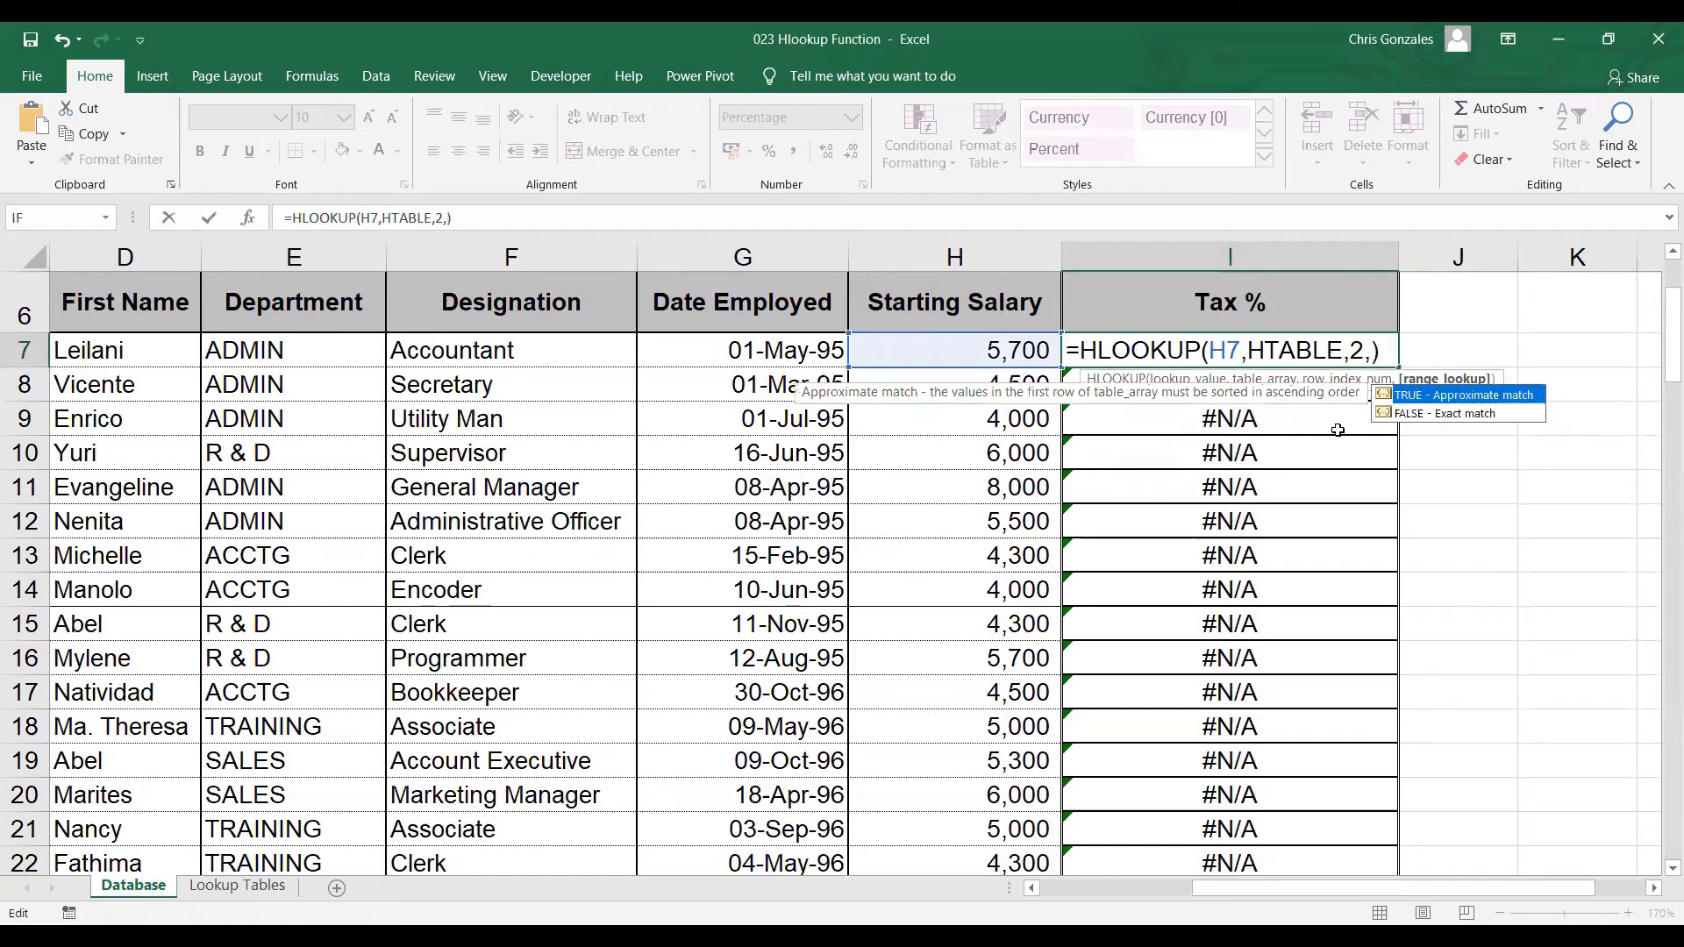
pyautogui.write('1')
pyautogui.press('Return')
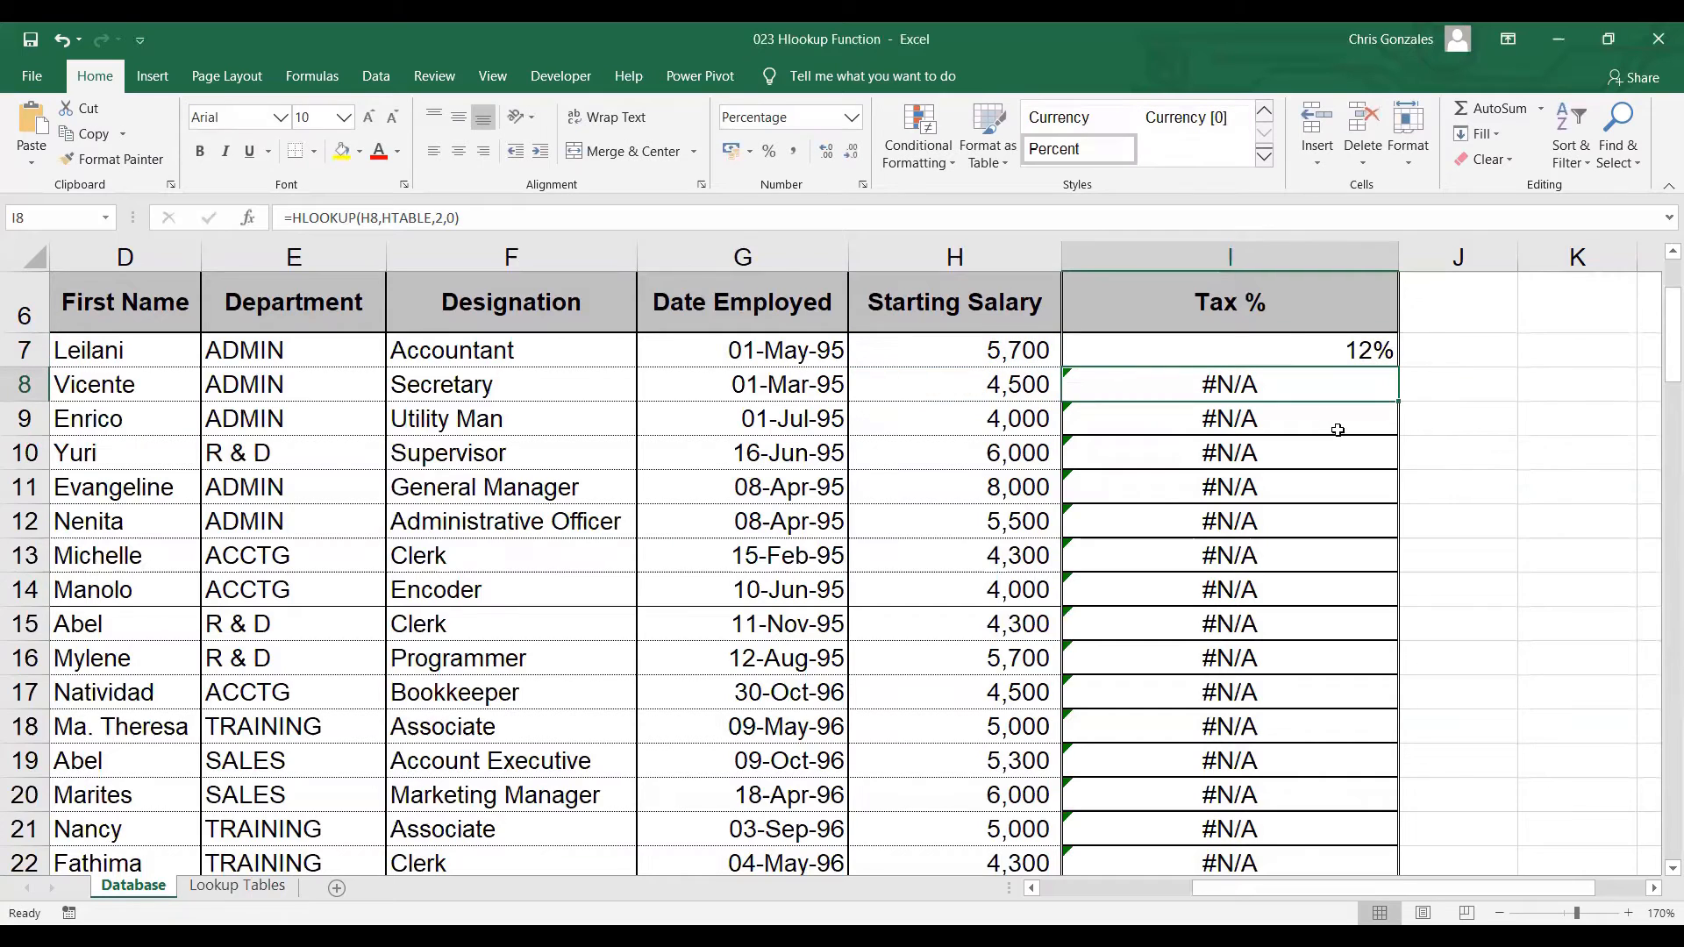
# Fill the corrected I7 formula down the Tax % column to row 26
pyautogui.click(1359, 350)
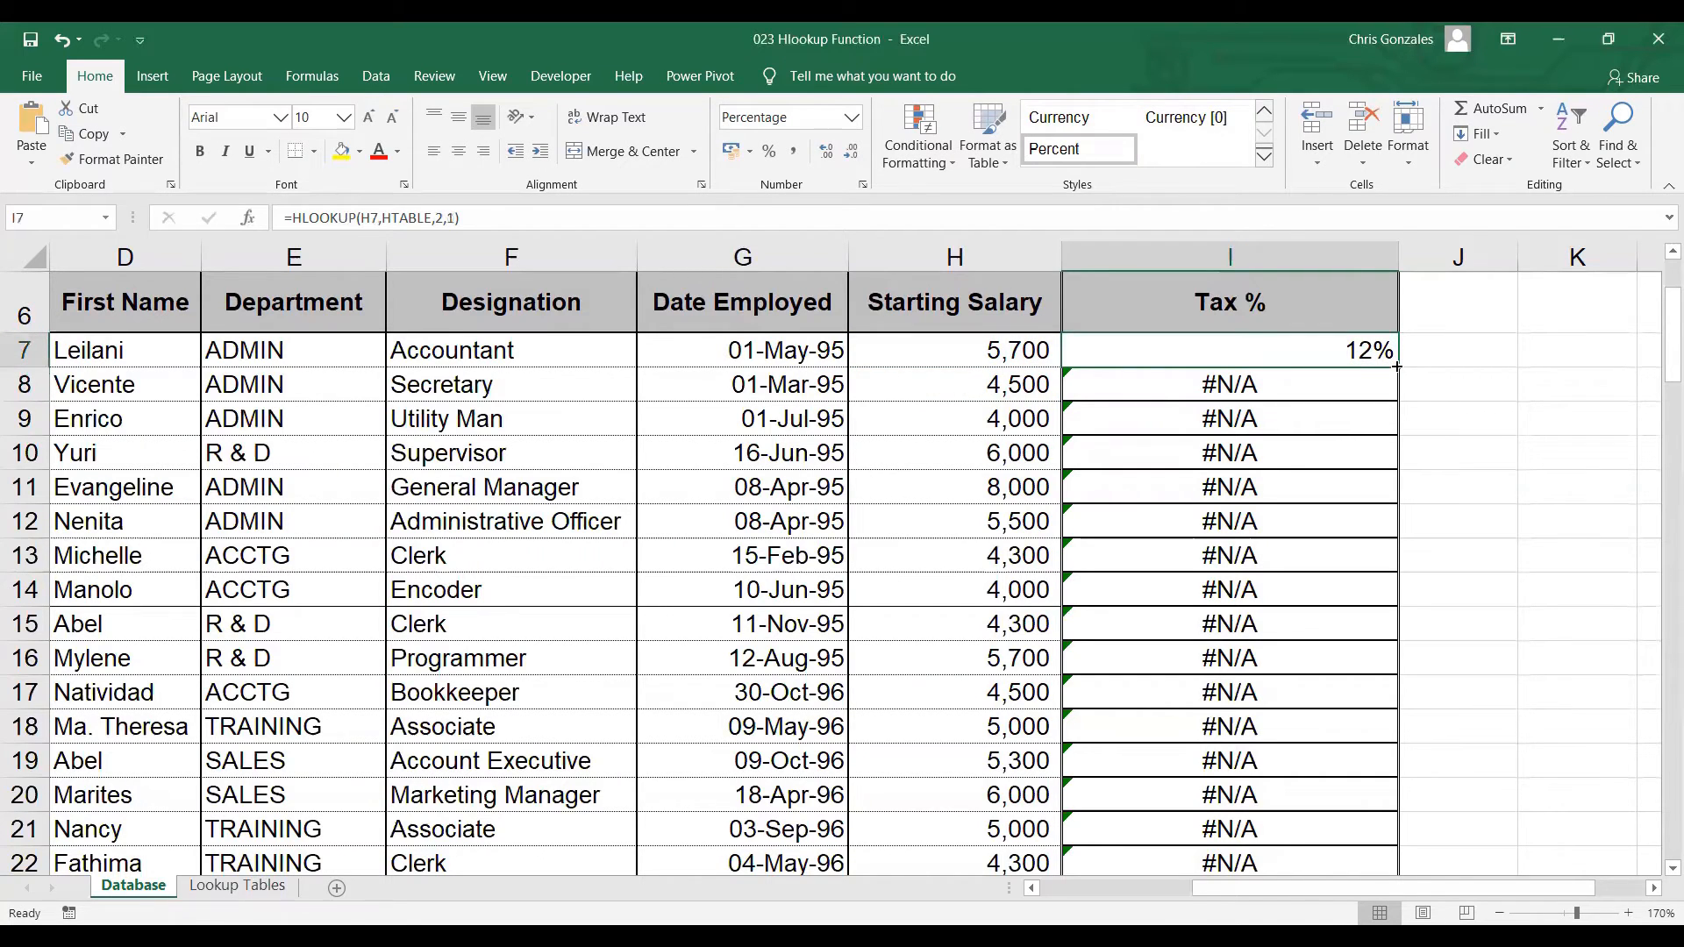
pyautogui.doubleClick(1396, 366)
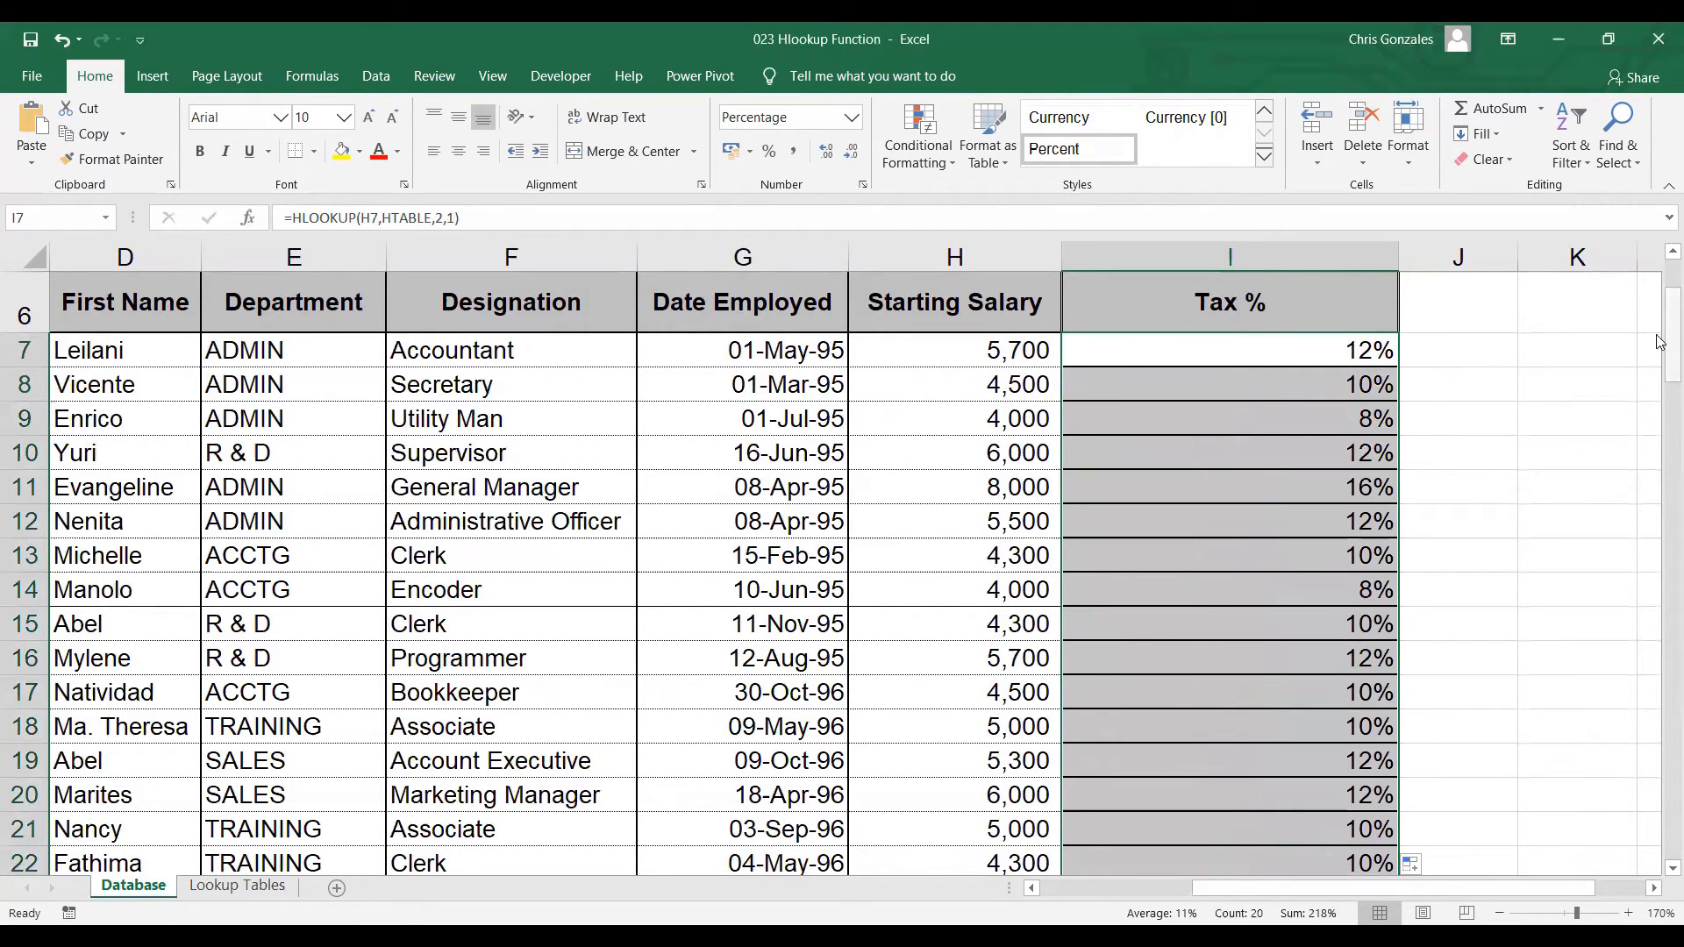
pyautogui.scroll(1, 1661, 333)
pyautogui.scroll(-1, 1658, 333)
pyautogui.scroll(-3, 1658, 342)
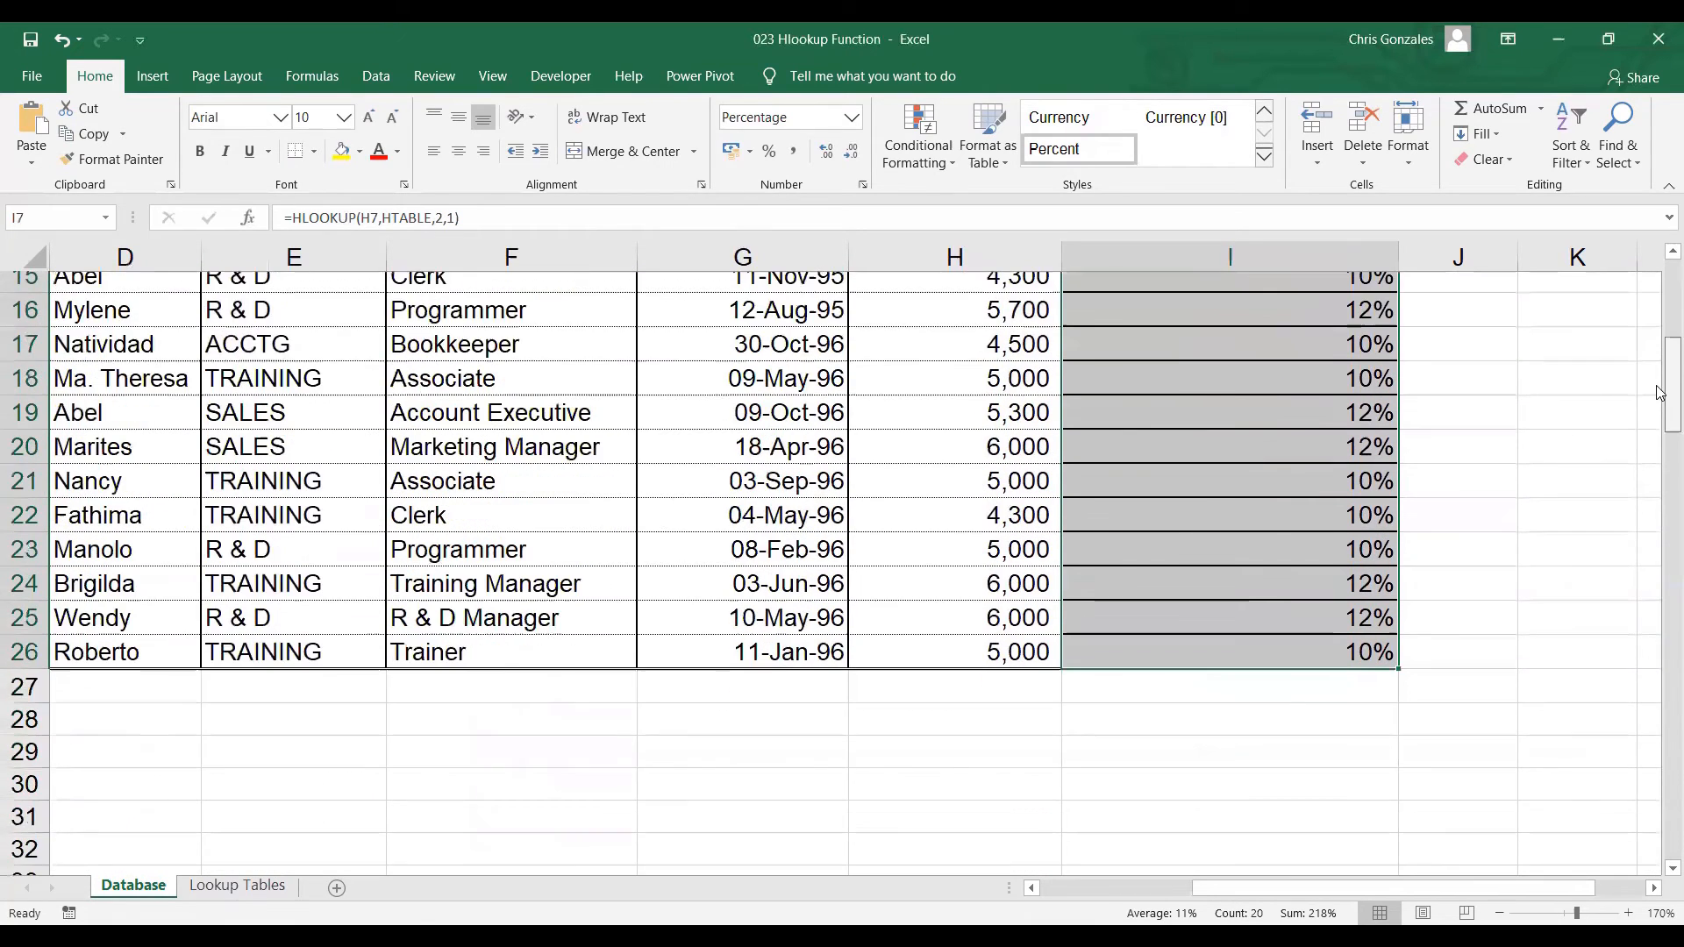
pyautogui.scroll(2, 1658, 351)
pyautogui.scroll(1, 1658, 349)
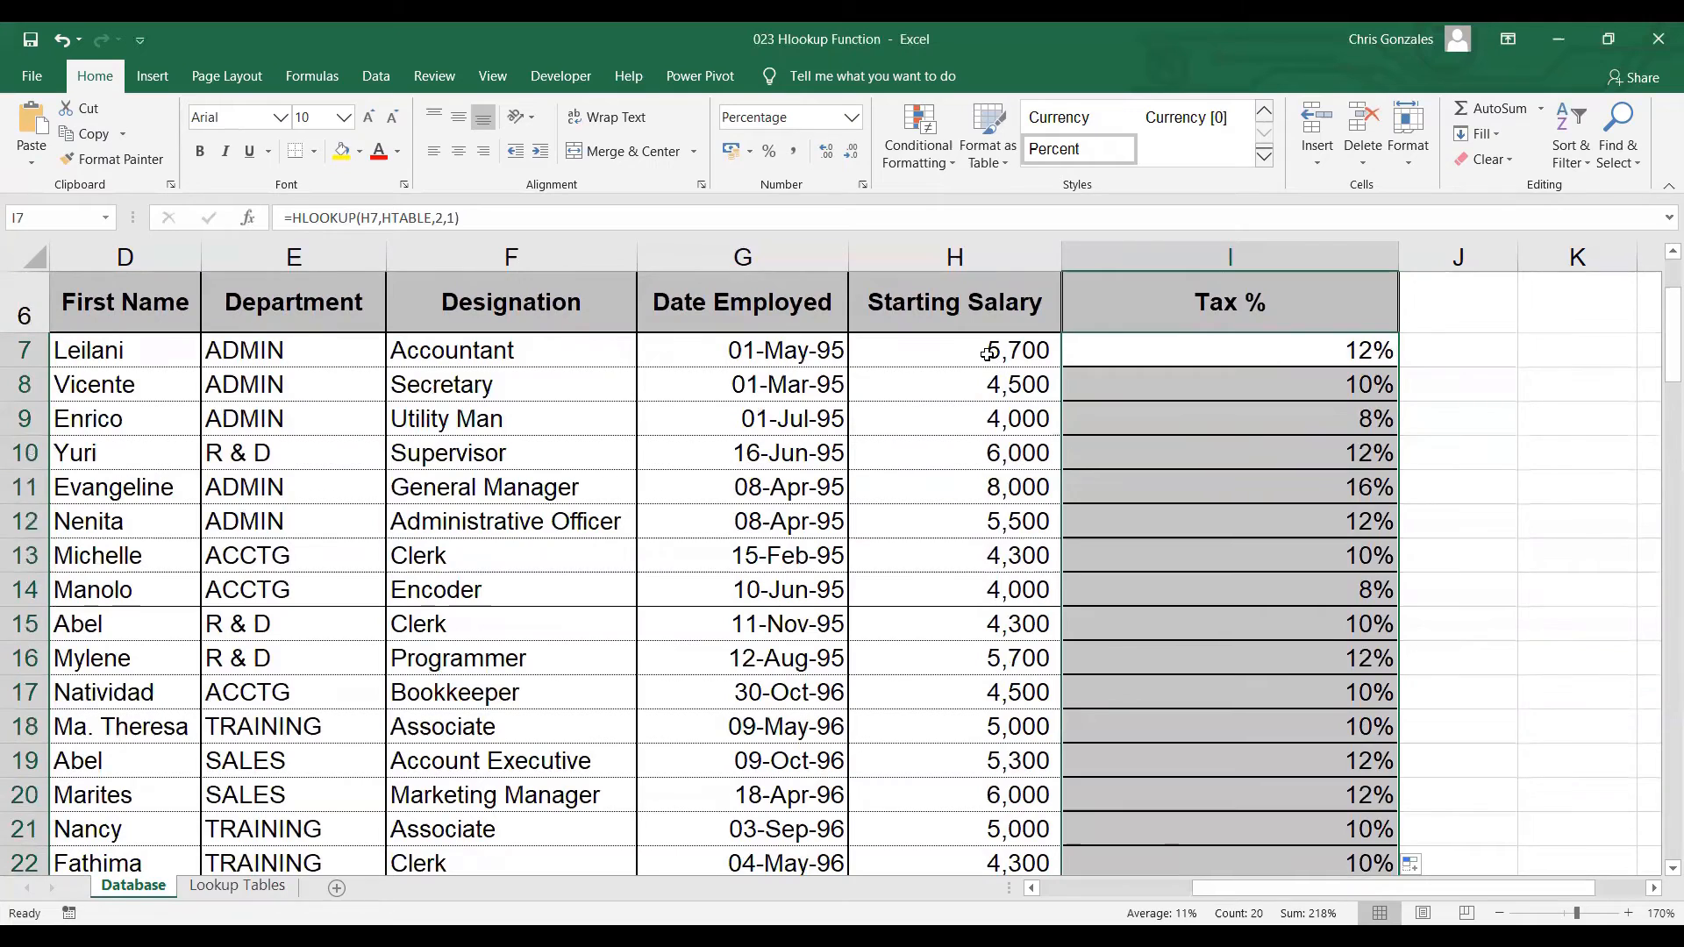
# Compare an employee's starting salary with the salary thresholds and tax rates in the lookup table
pyautogui.click(955, 352)
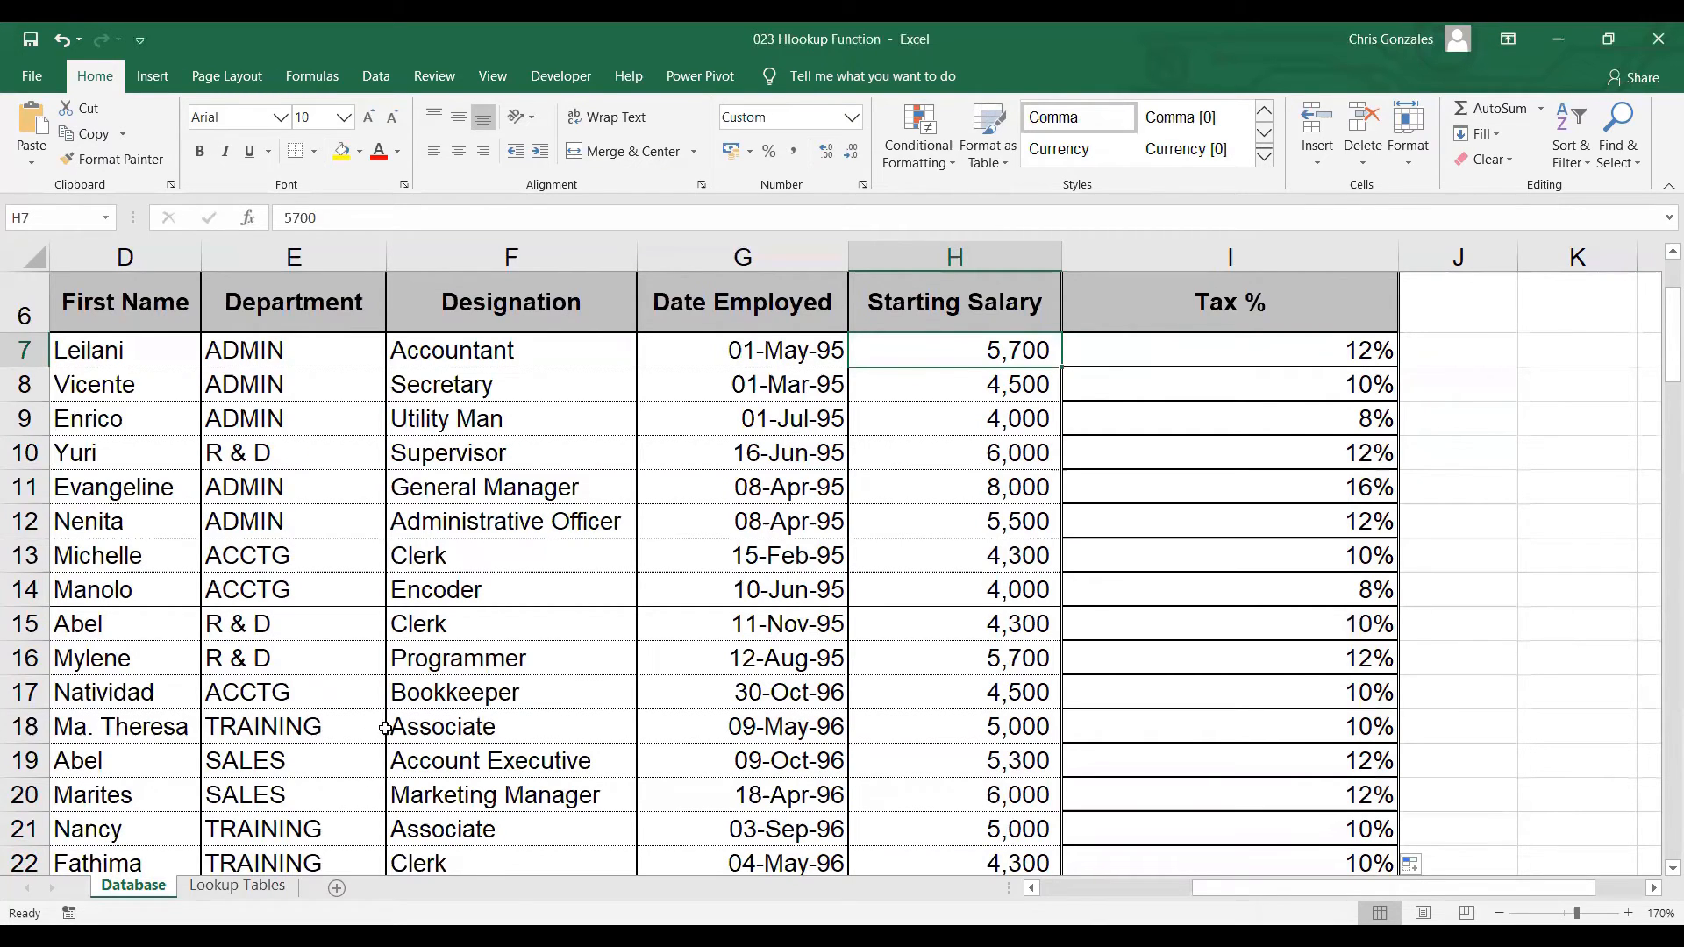
pyautogui.click(250, 888)
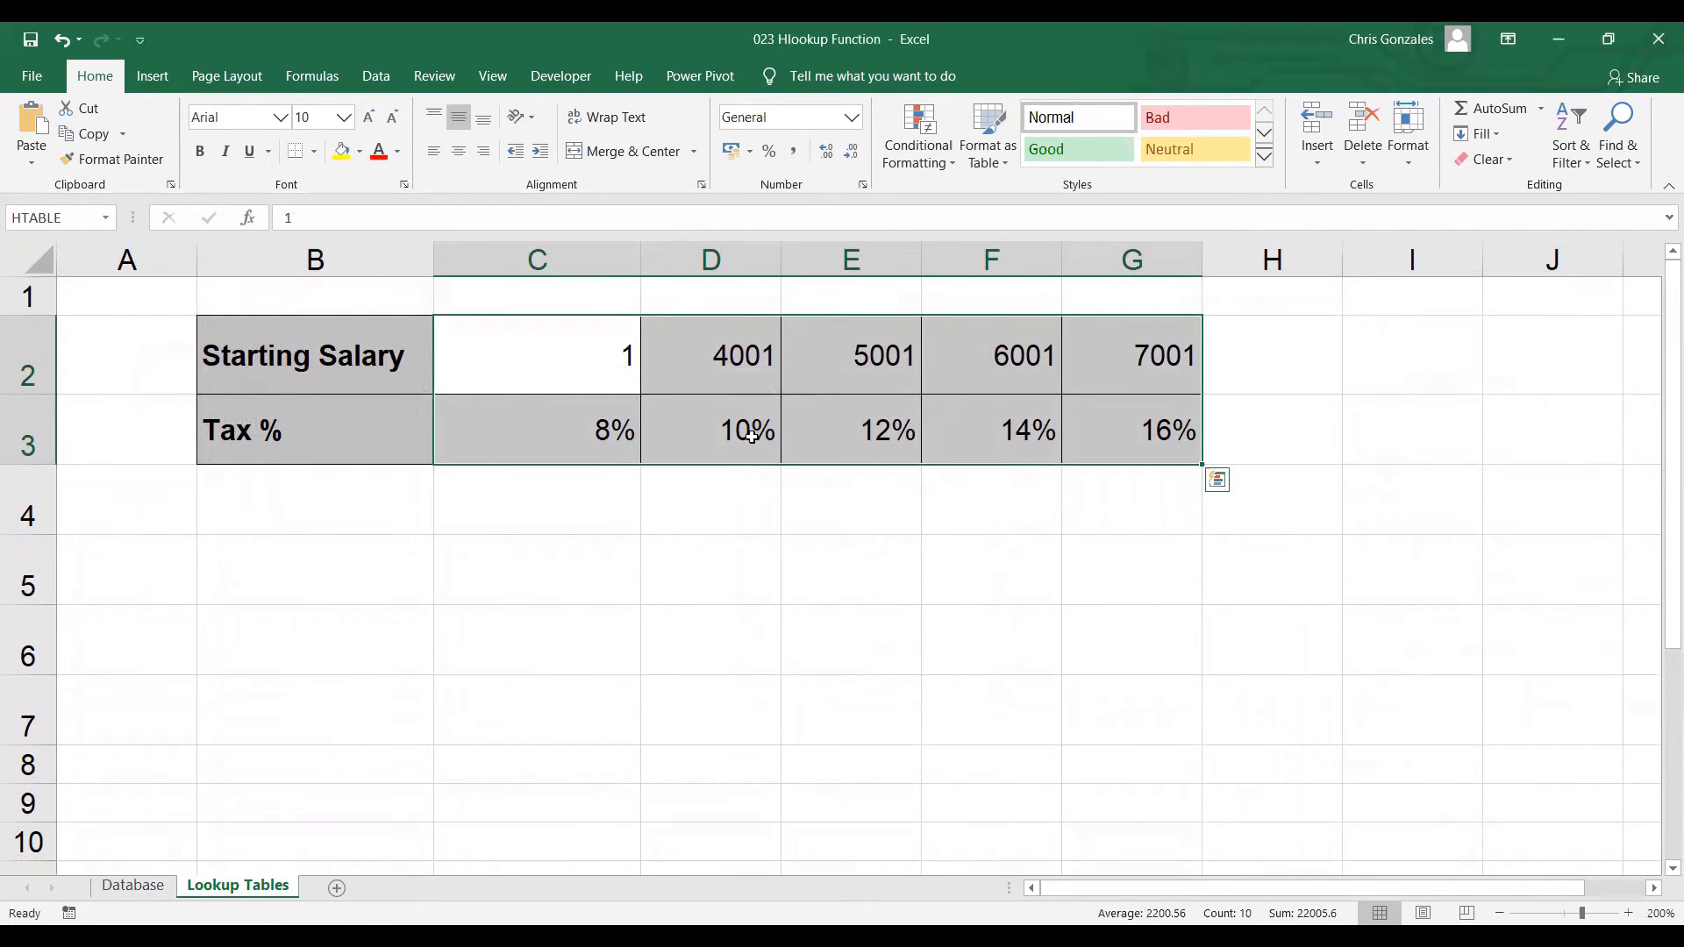
pyautogui.click(590, 386)
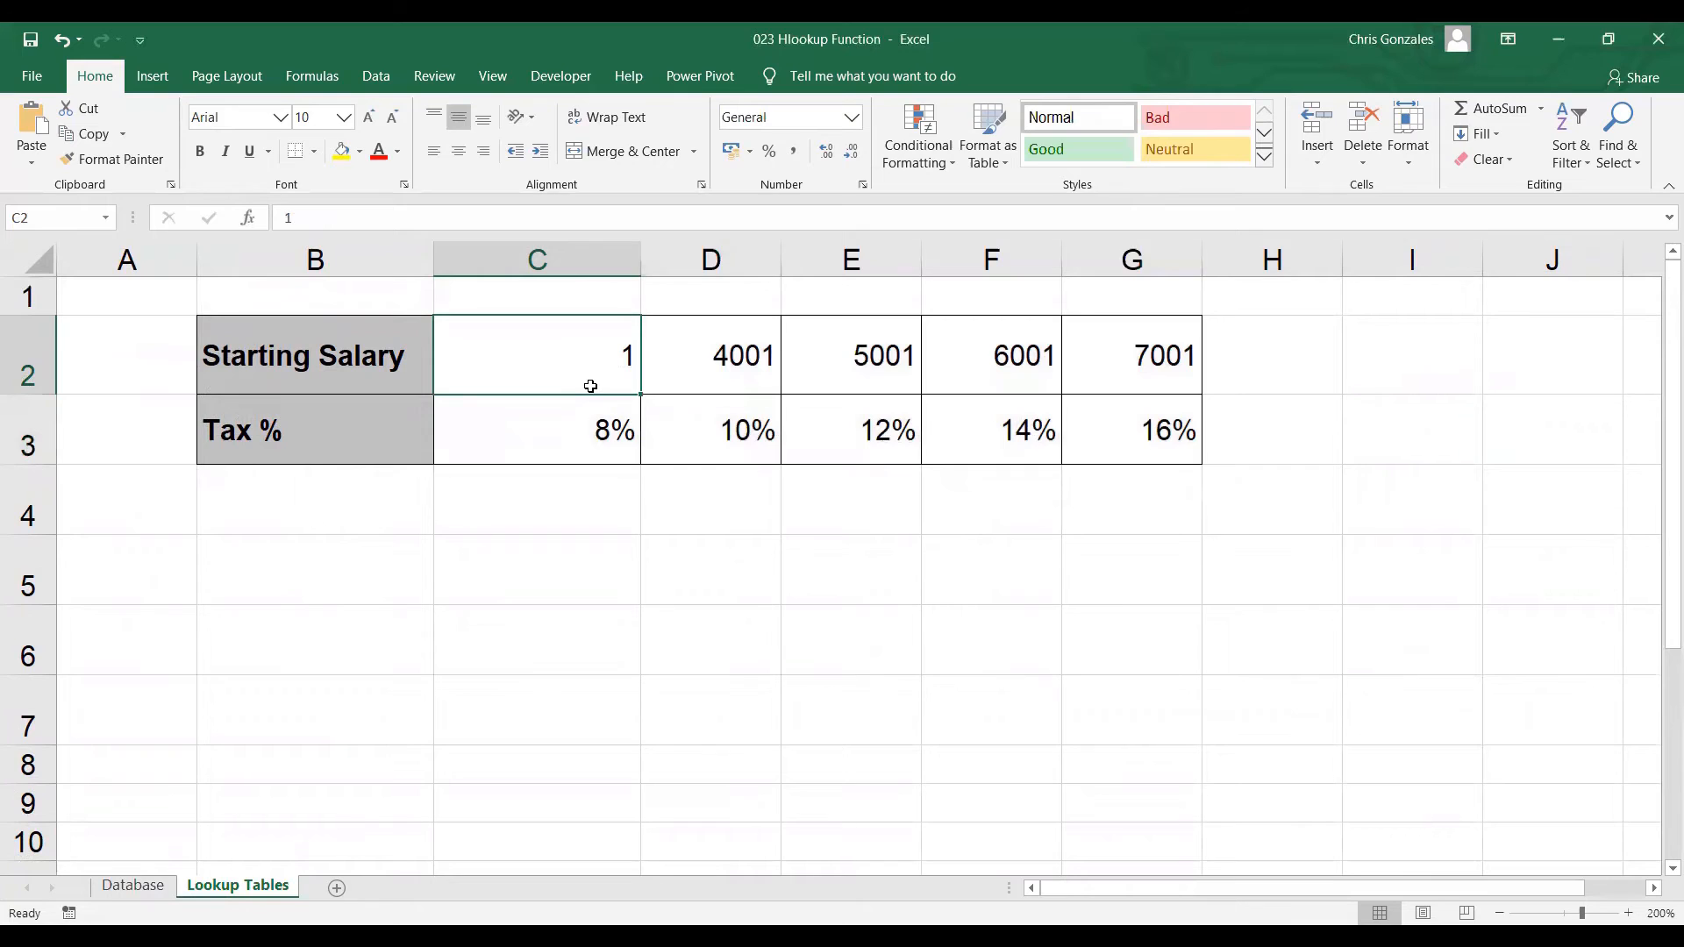
pyautogui.moveTo(583, 373); pyautogui.dragTo(600, 442)
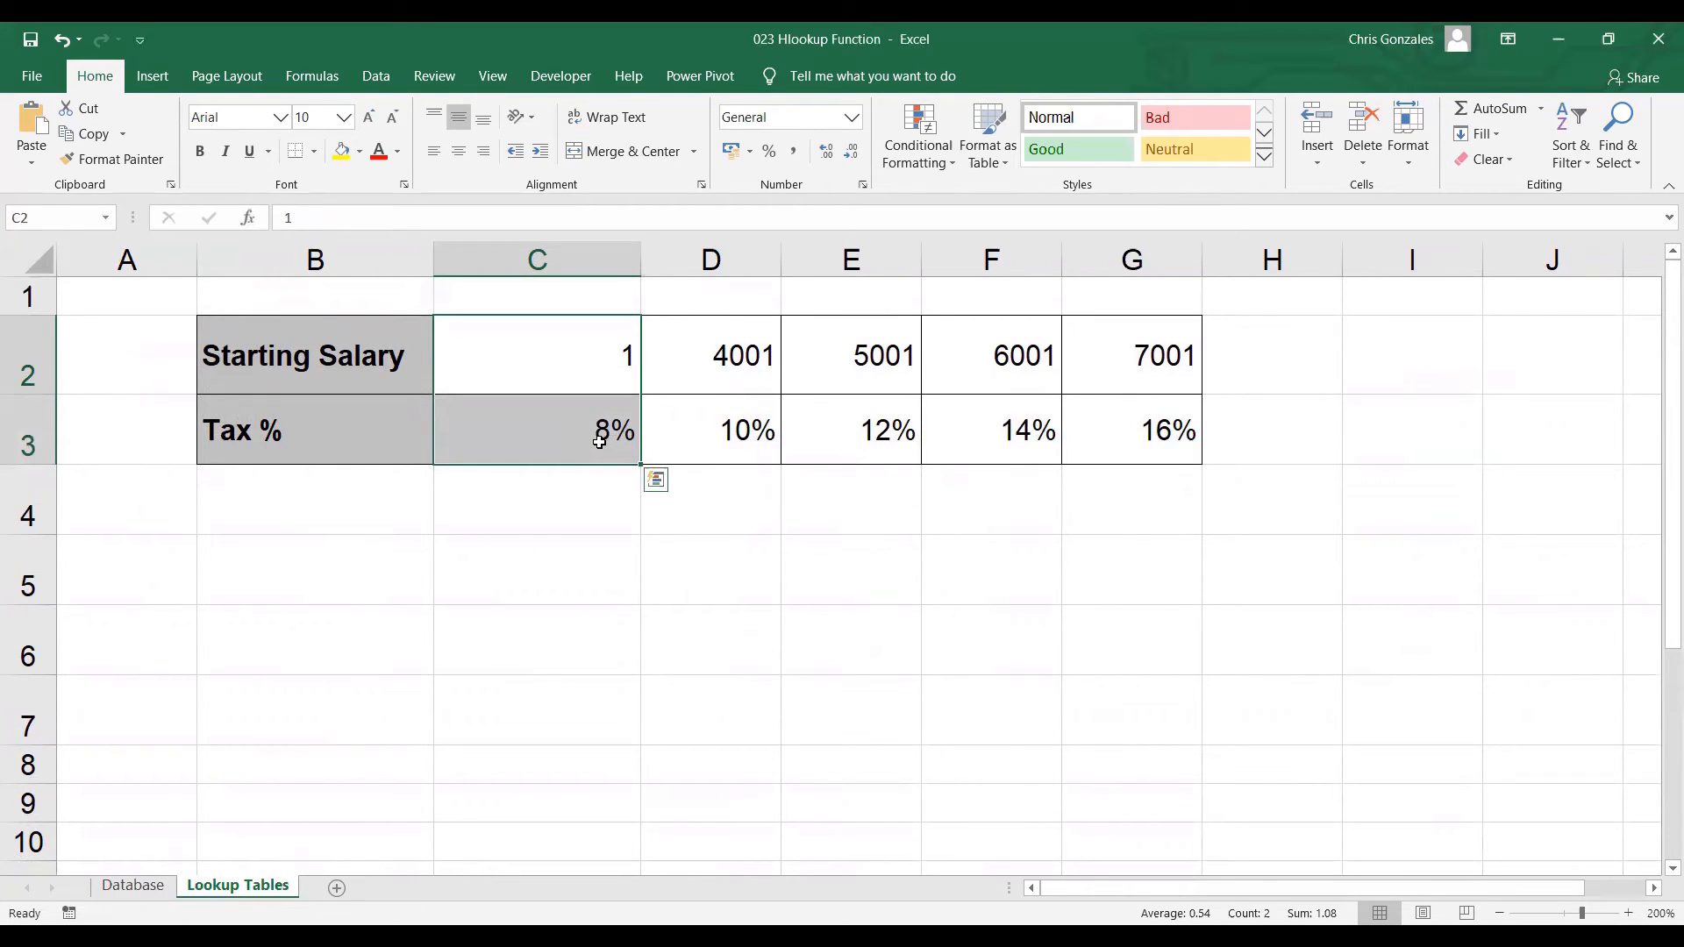
pyautogui.click(726, 384)
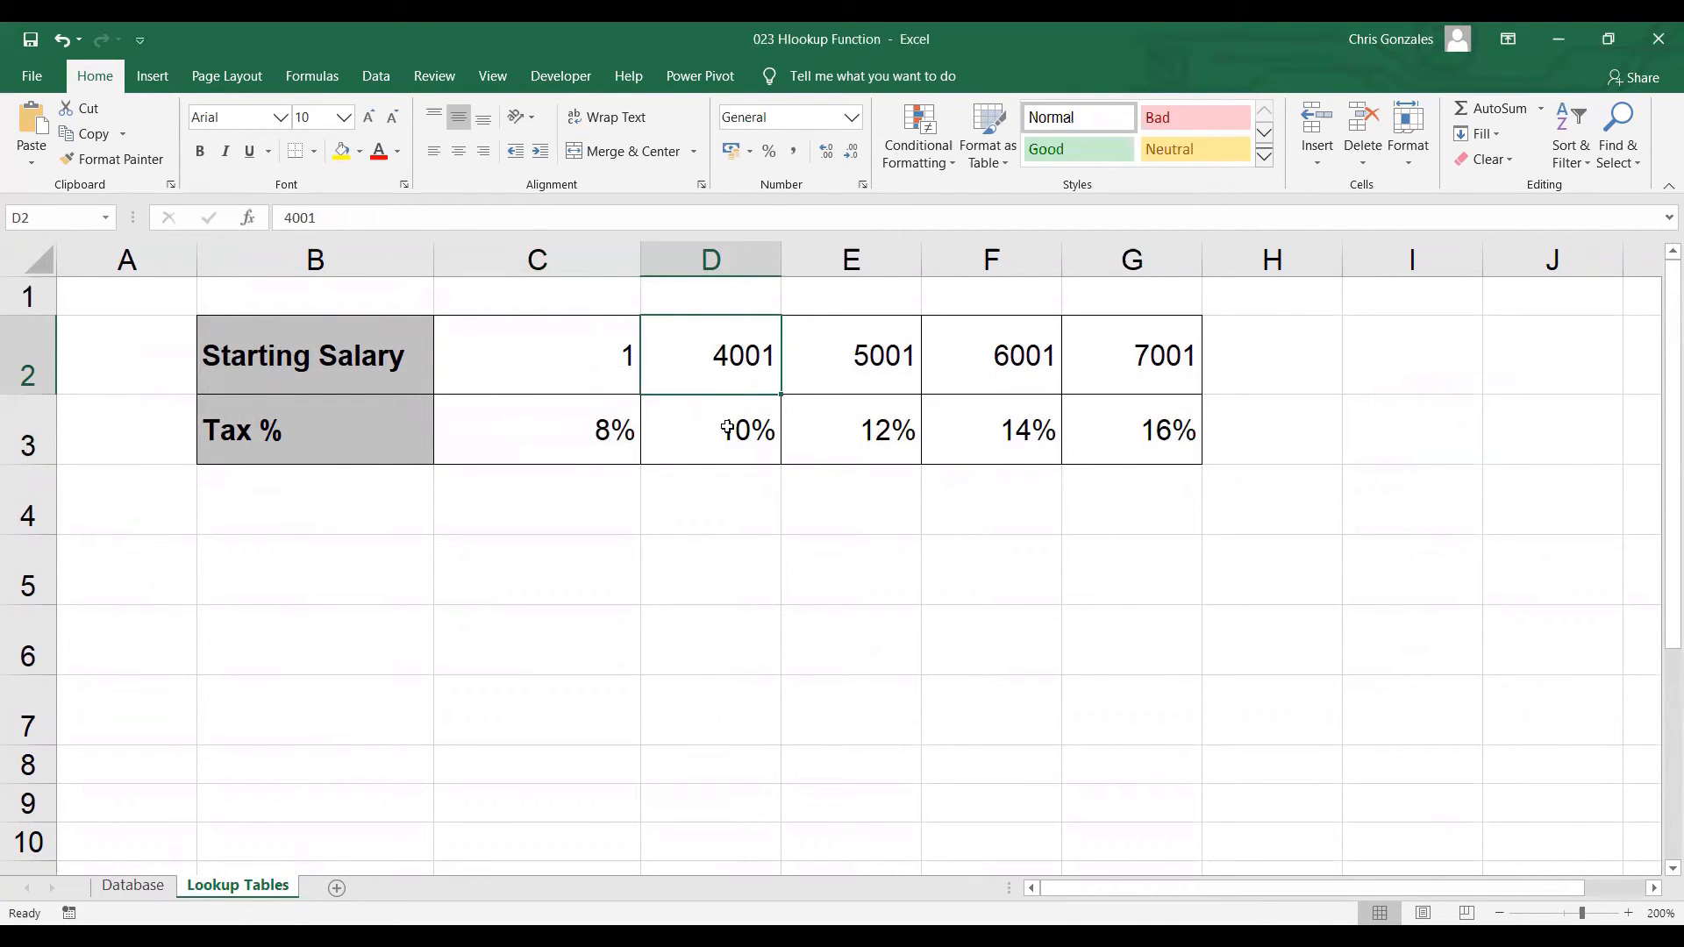
pyautogui.click(721, 426)
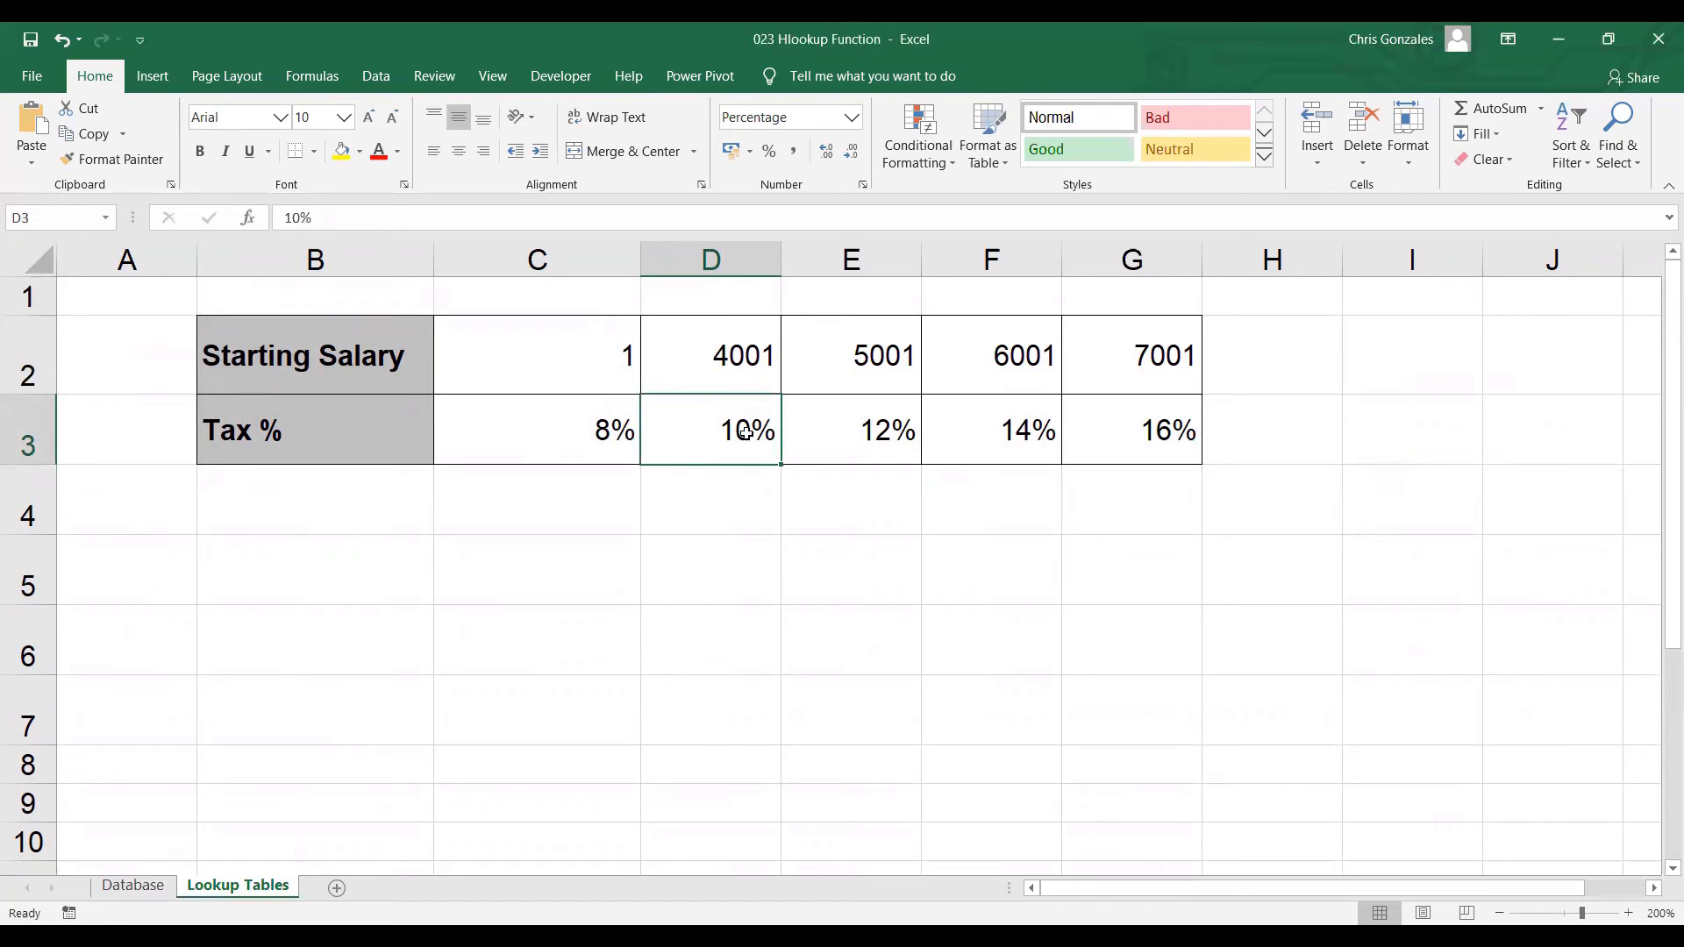
pyautogui.click(866, 369)
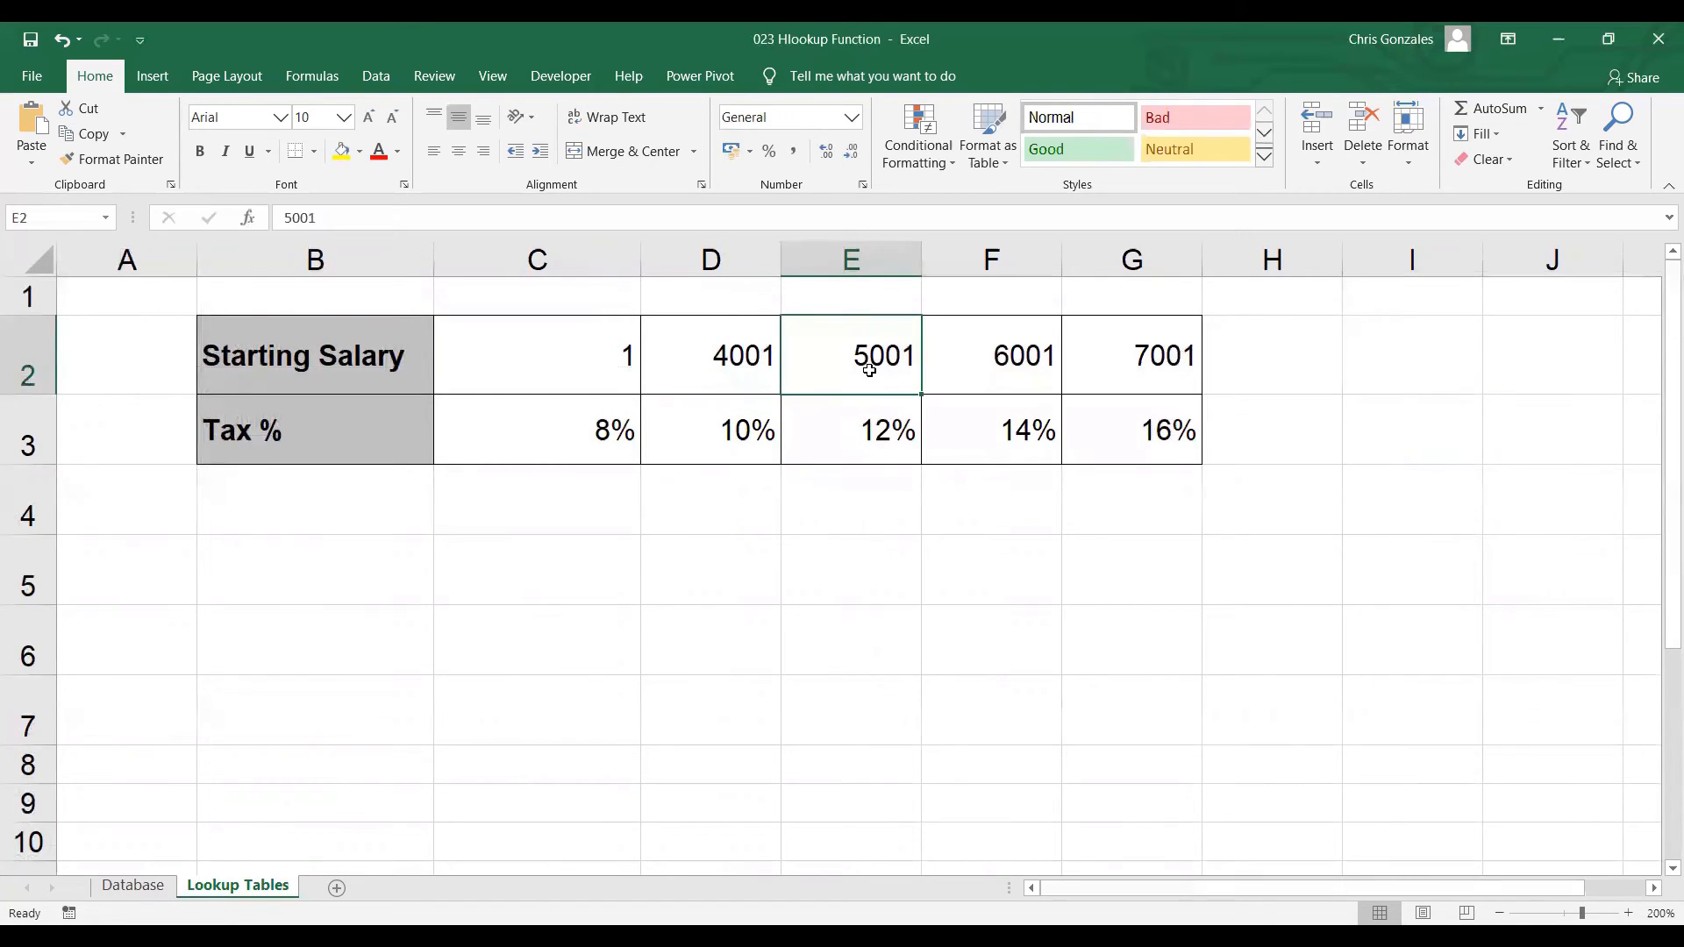
# Step through each salary threshold and its tax rate in the lookup table, then return to the Database sheet
pyautogui.click(880, 427)
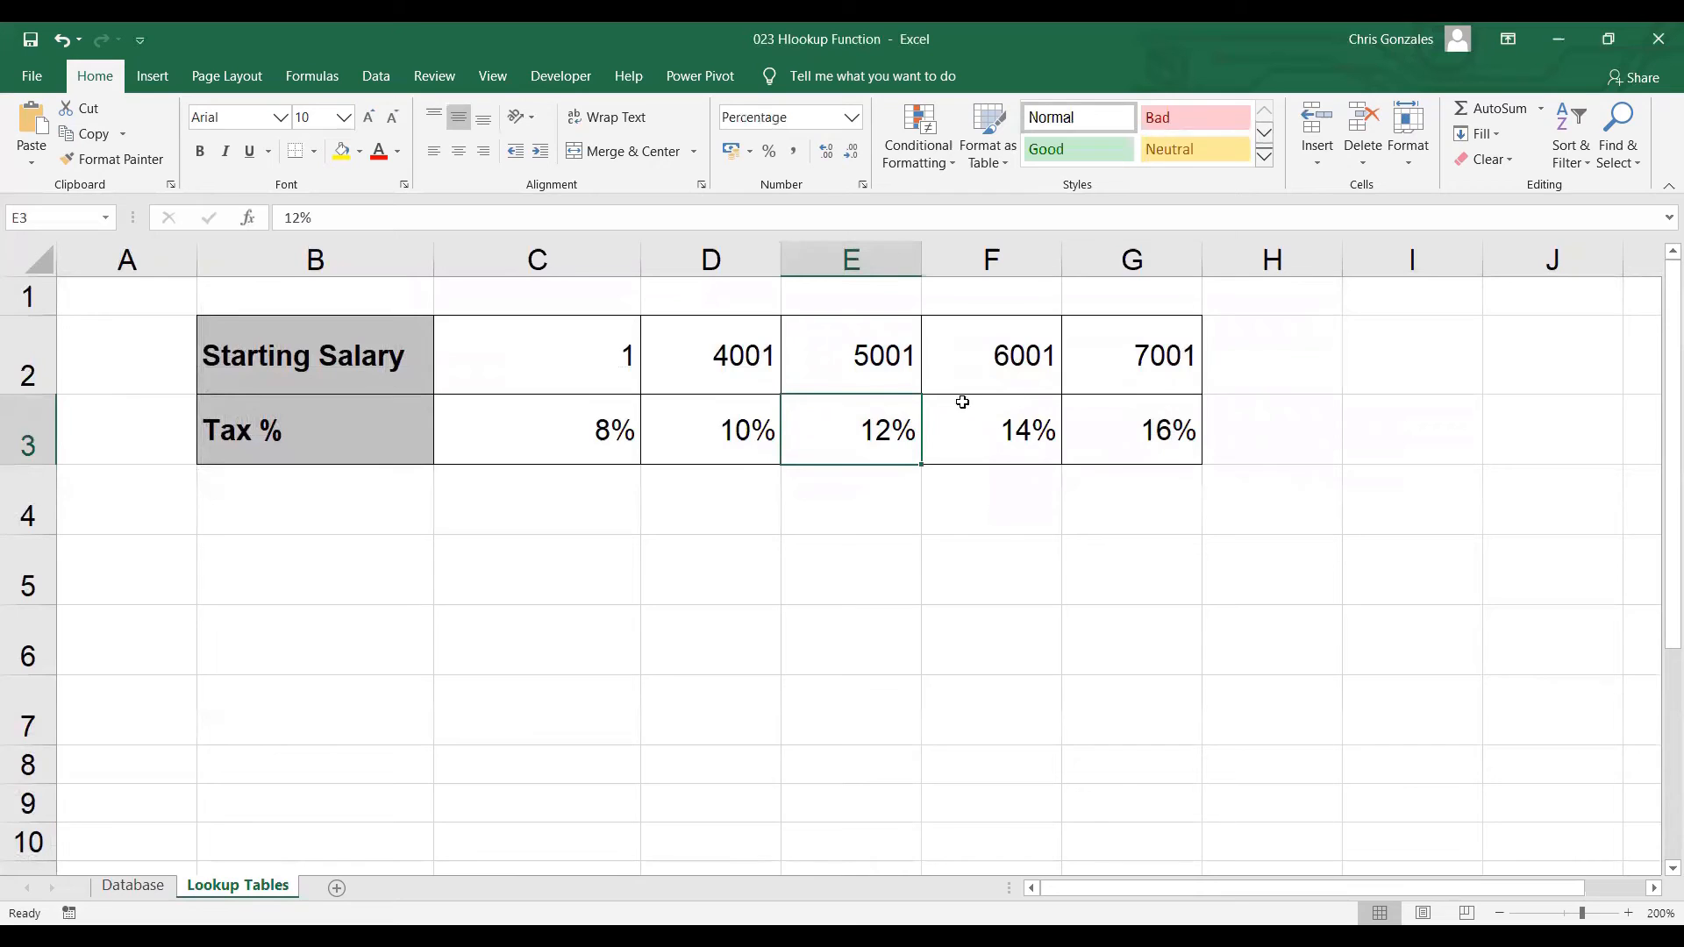
pyautogui.click(1003, 375)
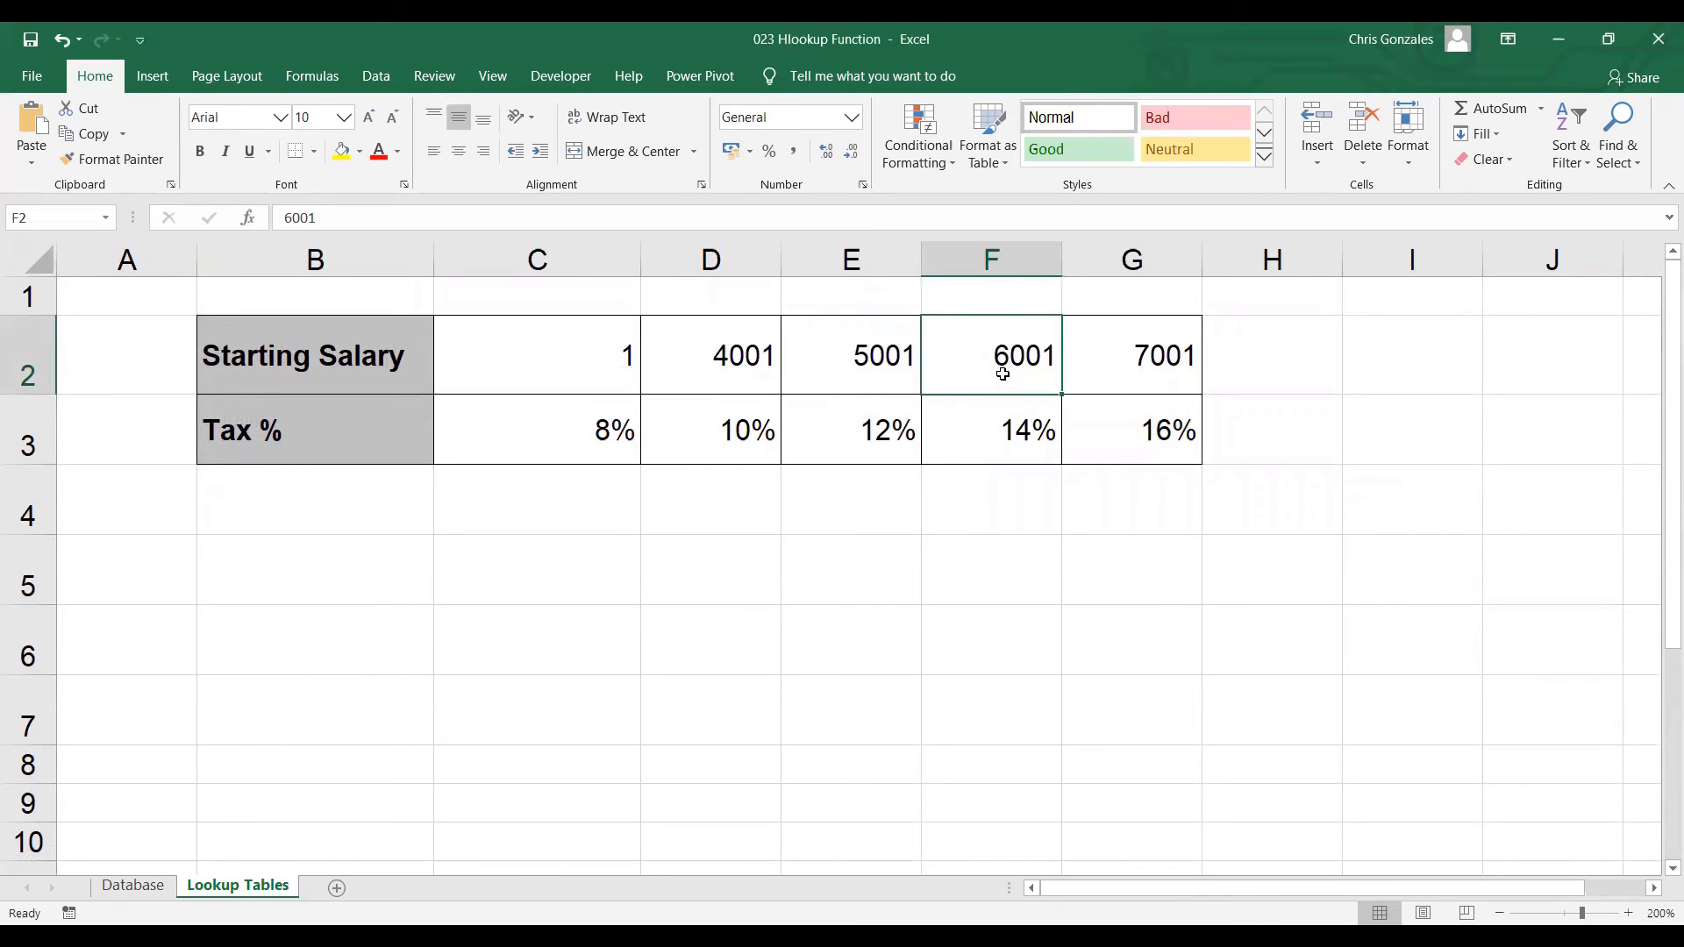
pyautogui.click(1027, 434)
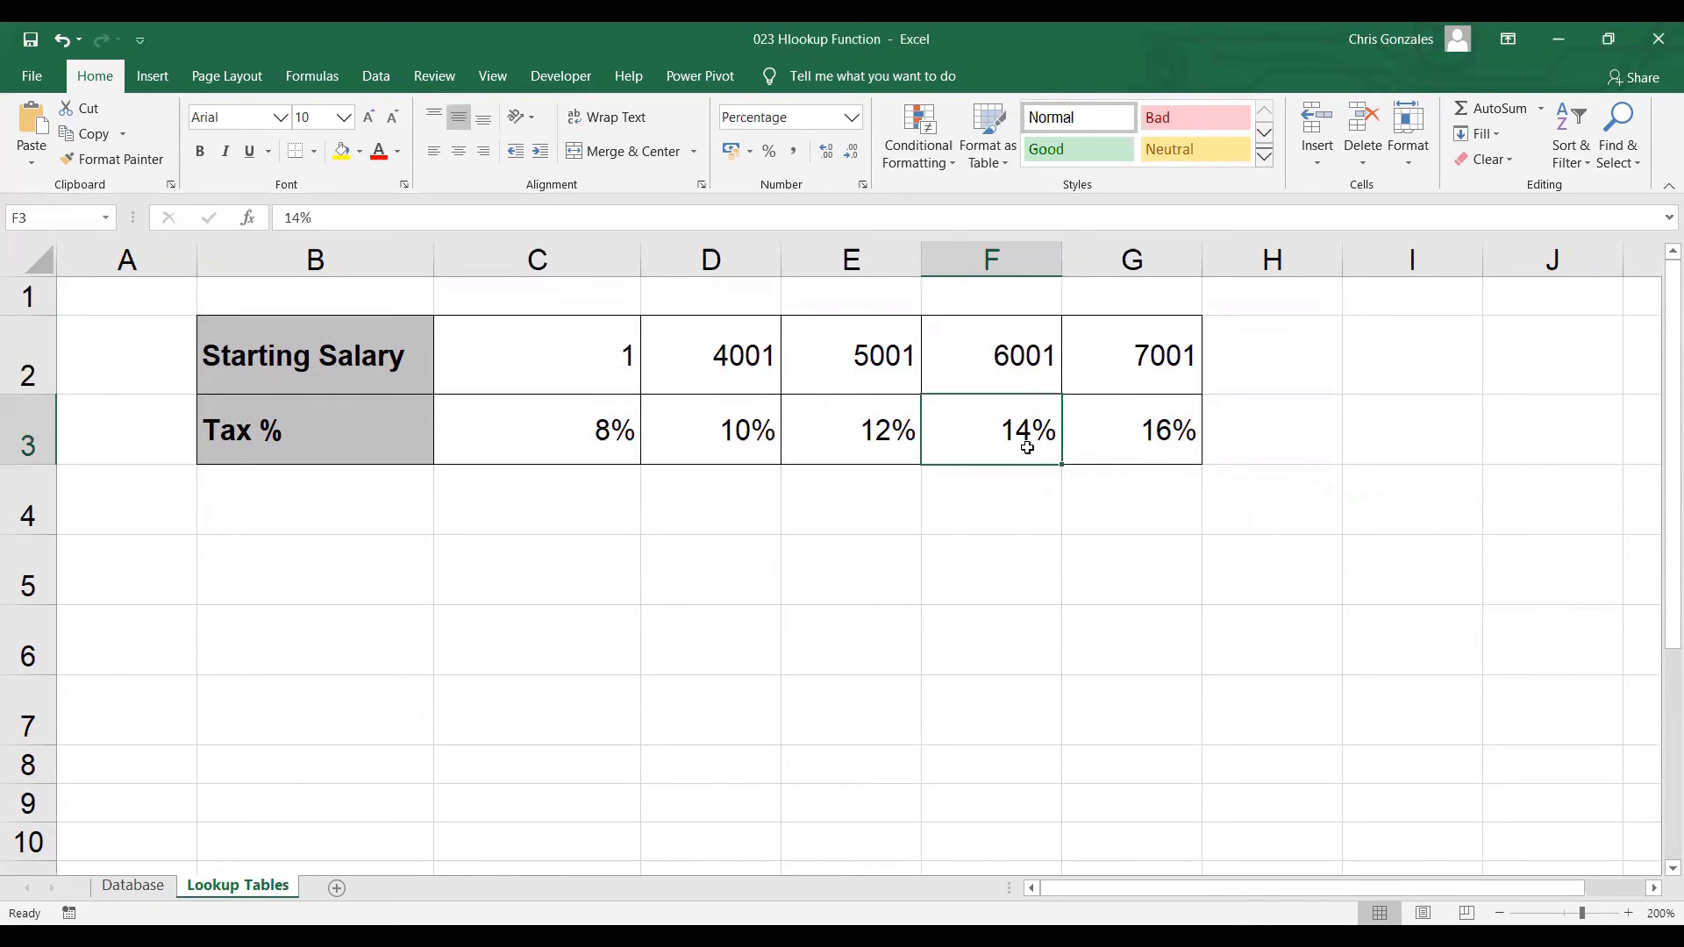
pyautogui.click(1129, 376)
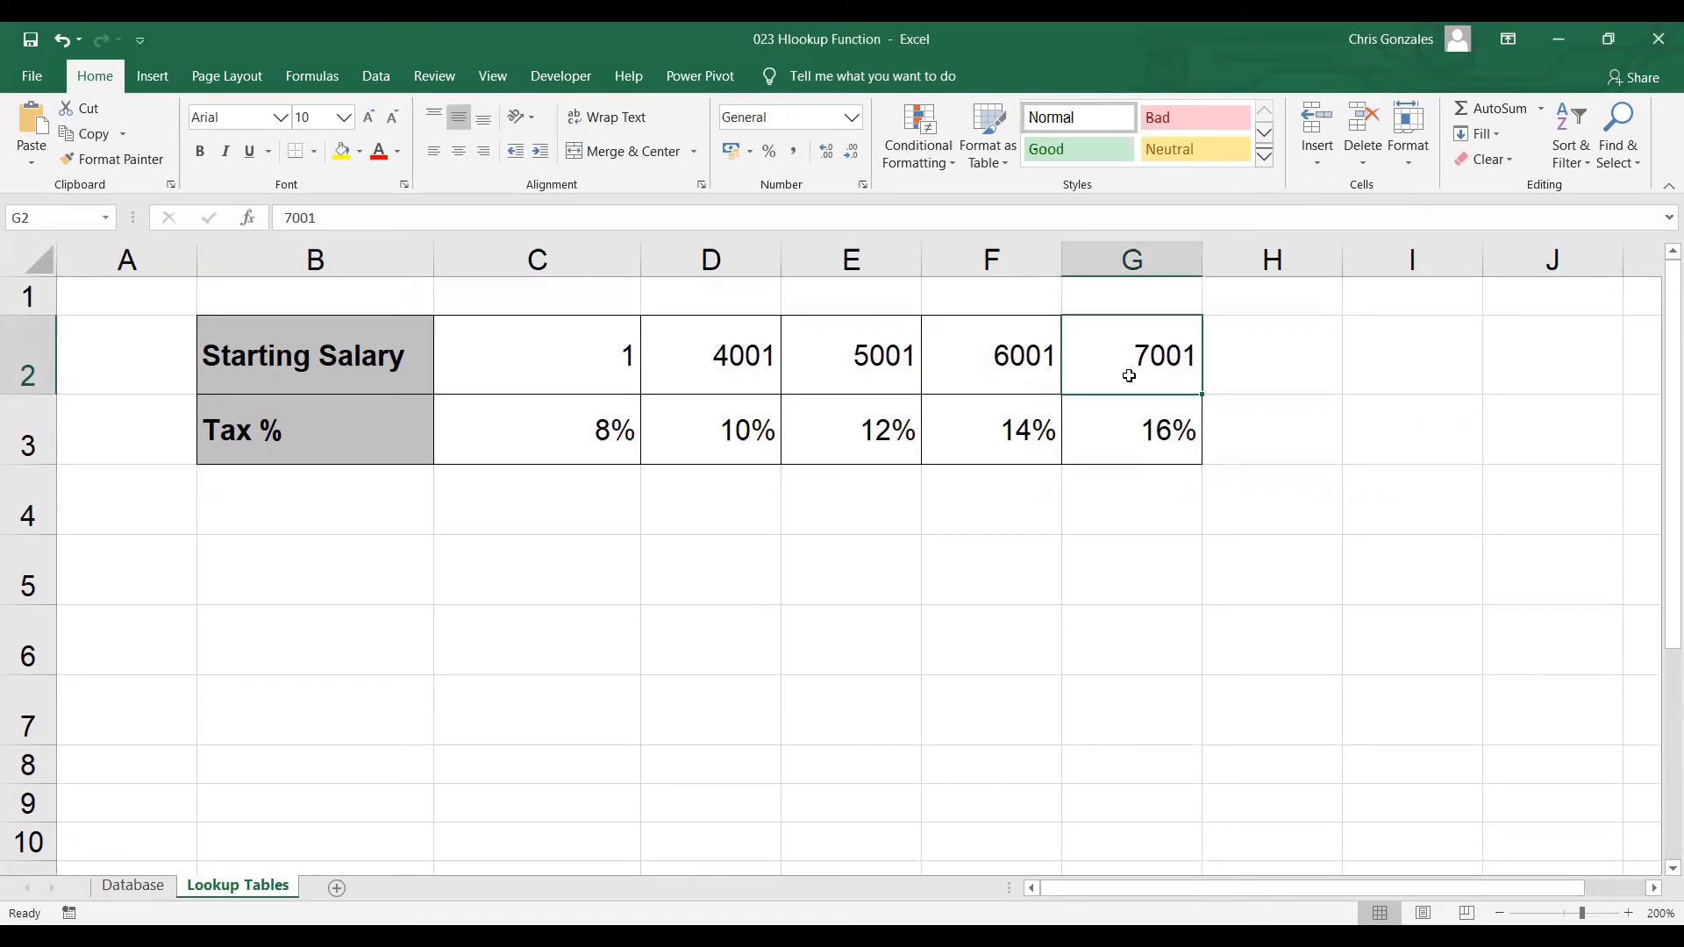
pyautogui.click(1142, 433)
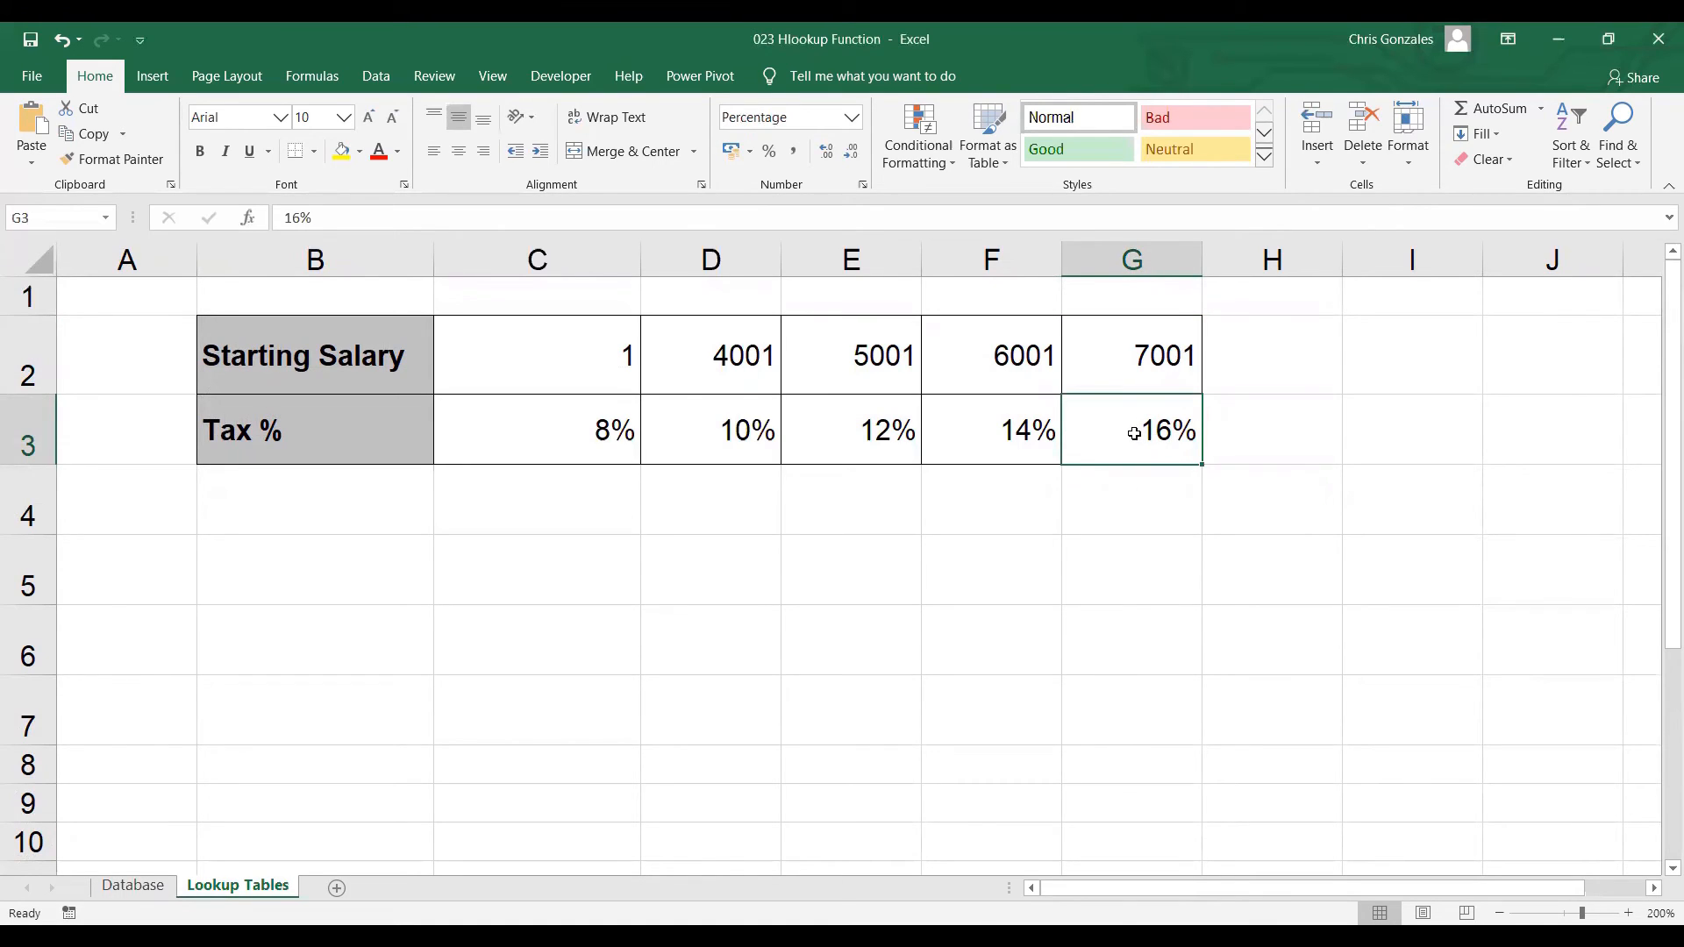
pyautogui.click(139, 887)
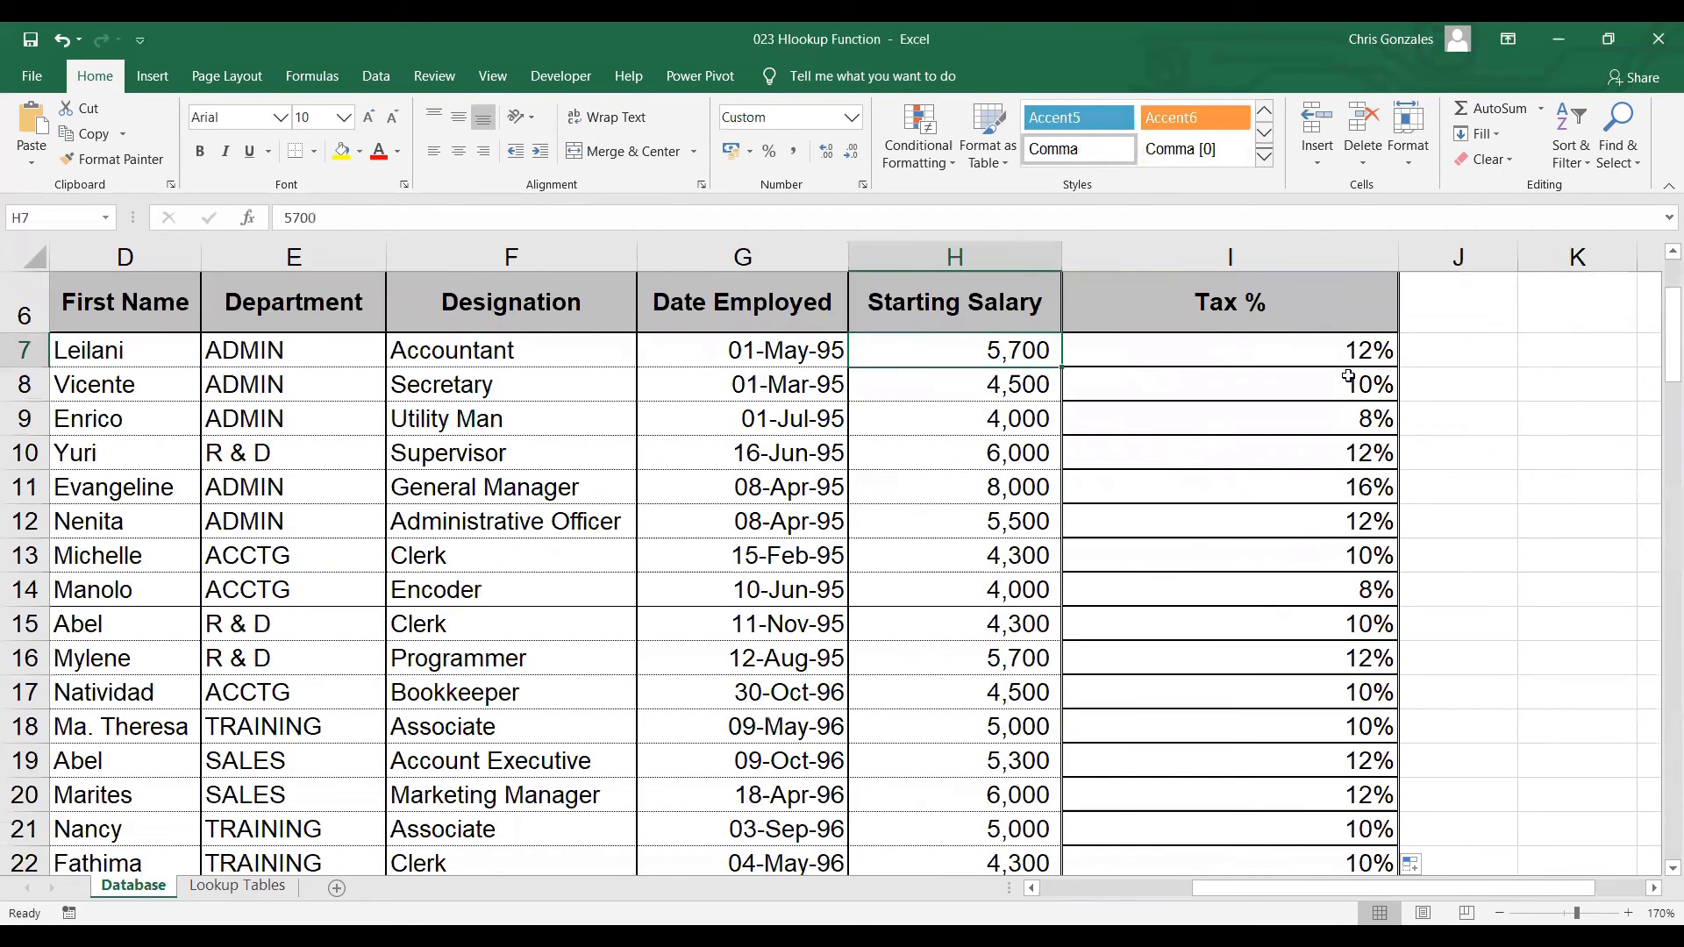
# Narrow the Tax % column on the Database sheet
pyautogui.scroll(2, 1658, 316)
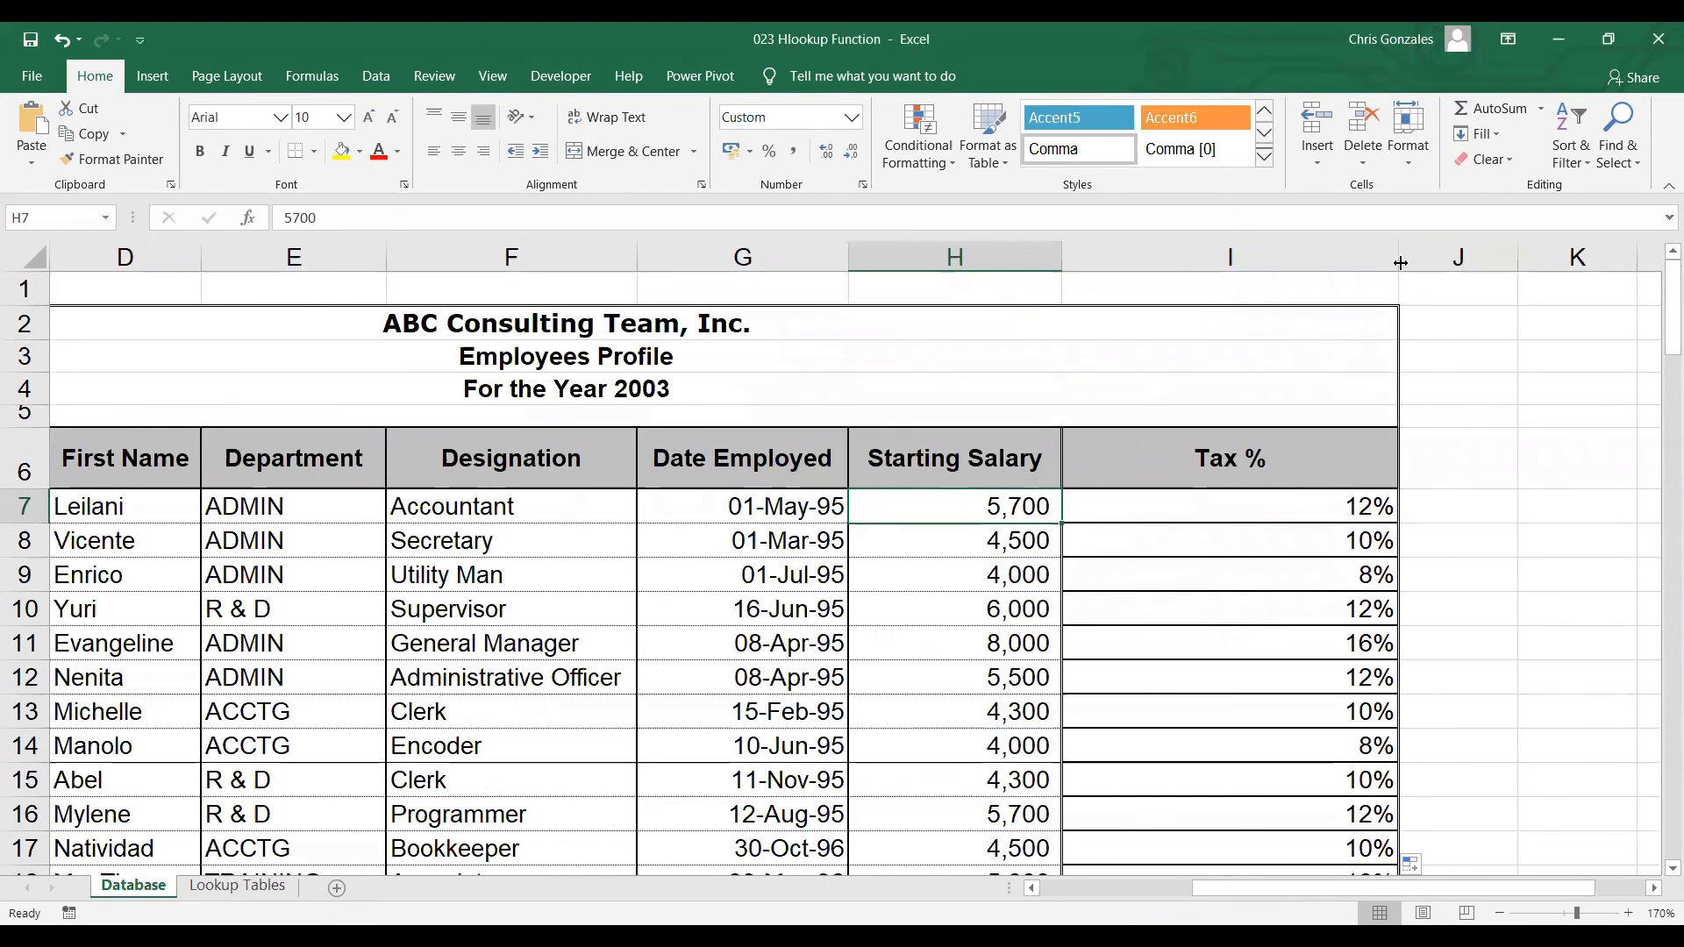
pyautogui.moveTo(1401, 263); pyautogui.dragTo(1322, 263)
# Open the HLOOKUP formula in I7 for editing to review its arguments
pyautogui.click(1192, 506)
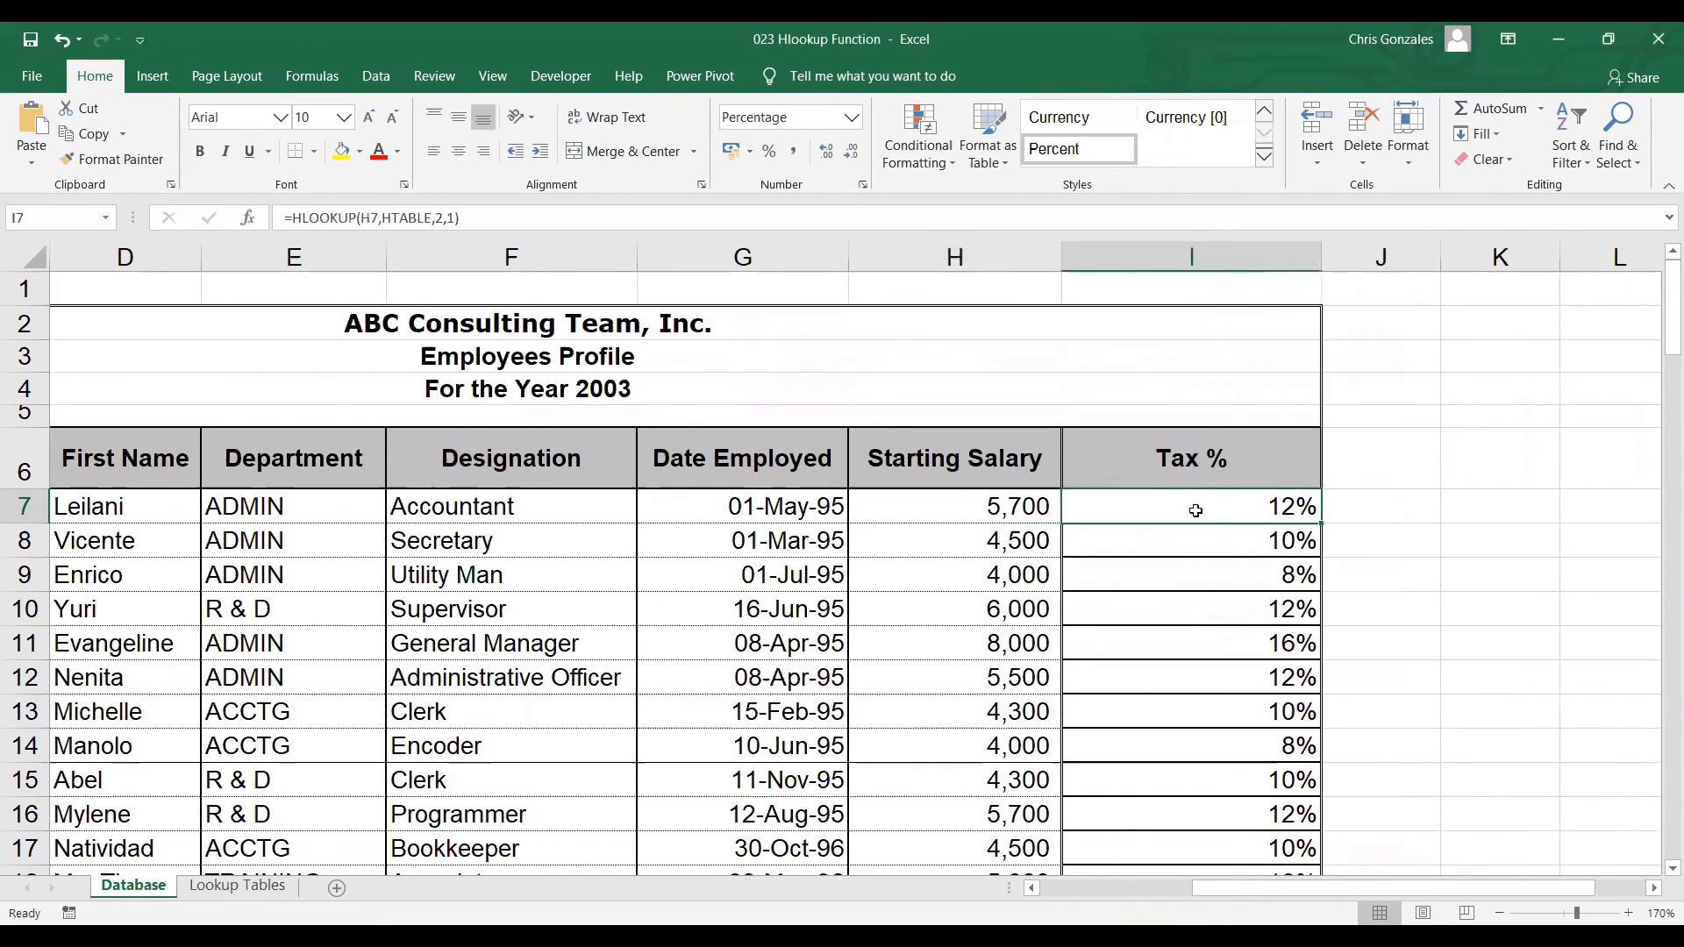
pyautogui.doubleClick(1196, 509)
pyautogui.click(1402, 507)
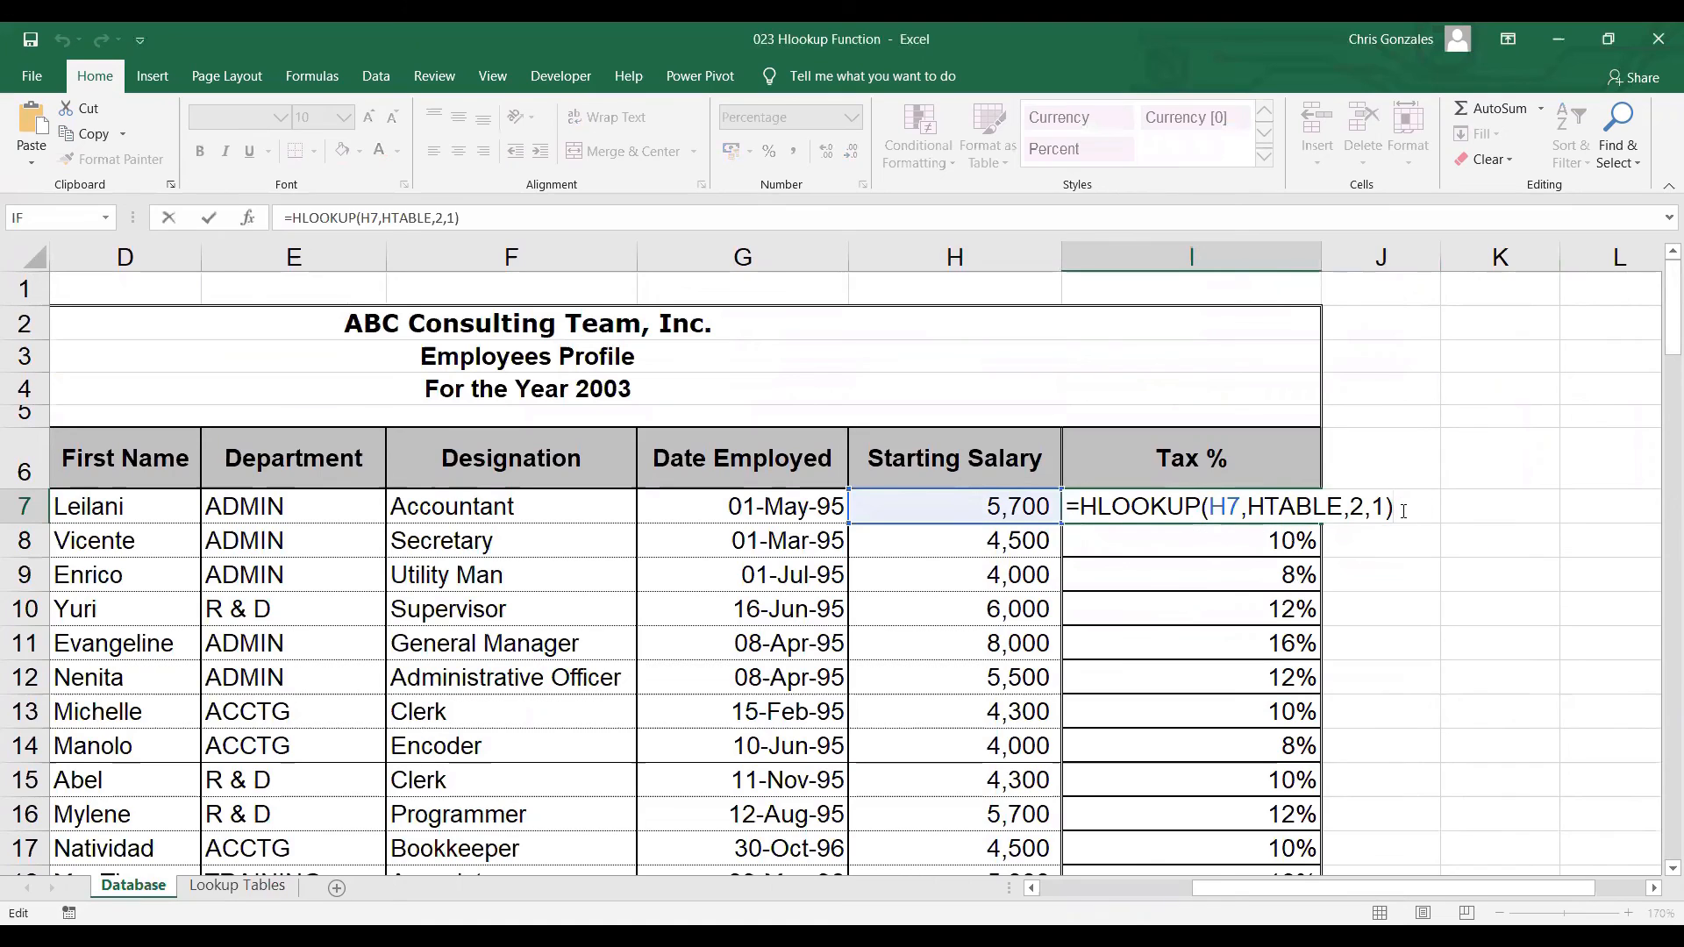